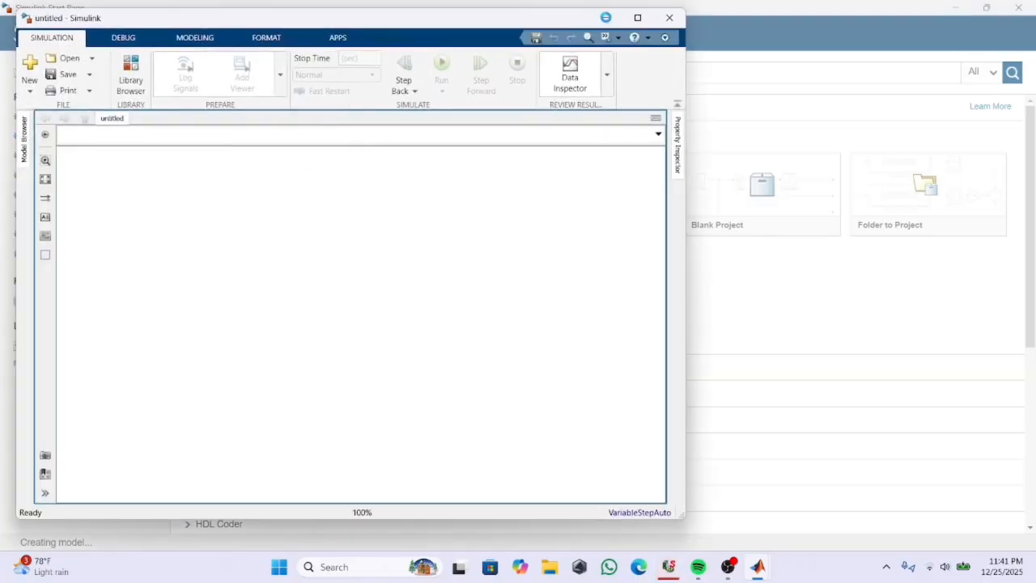
Step: Maximize the new untitled model window and show the Library Browser beside the canvas
left_click(638, 18)
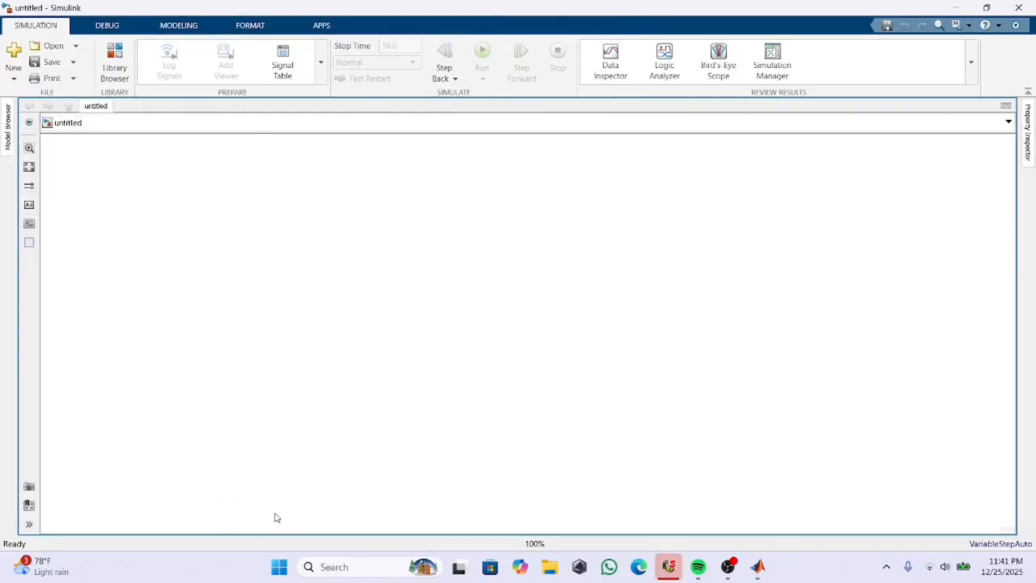
left_click(112, 64)
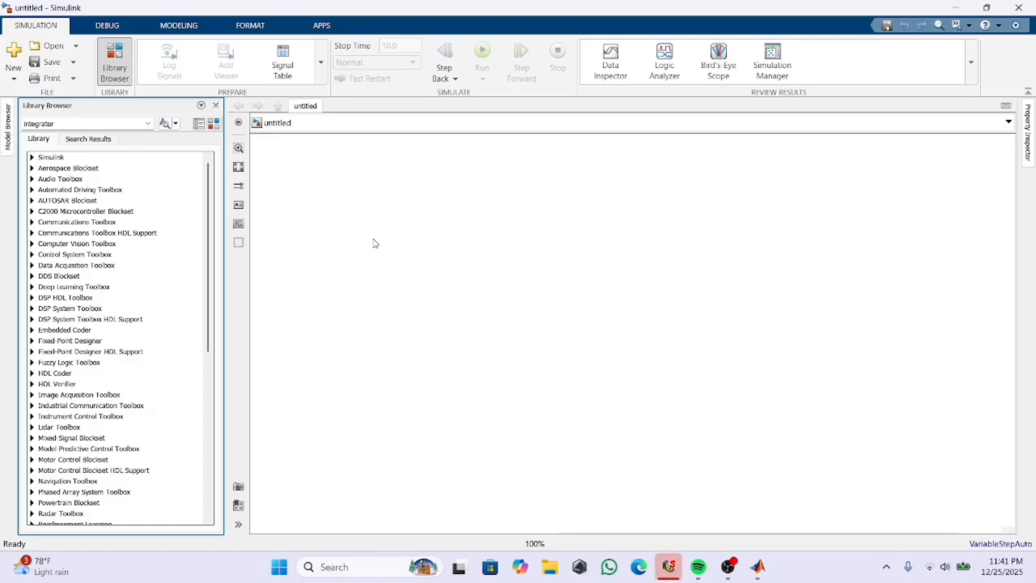
double_click(323, 241)
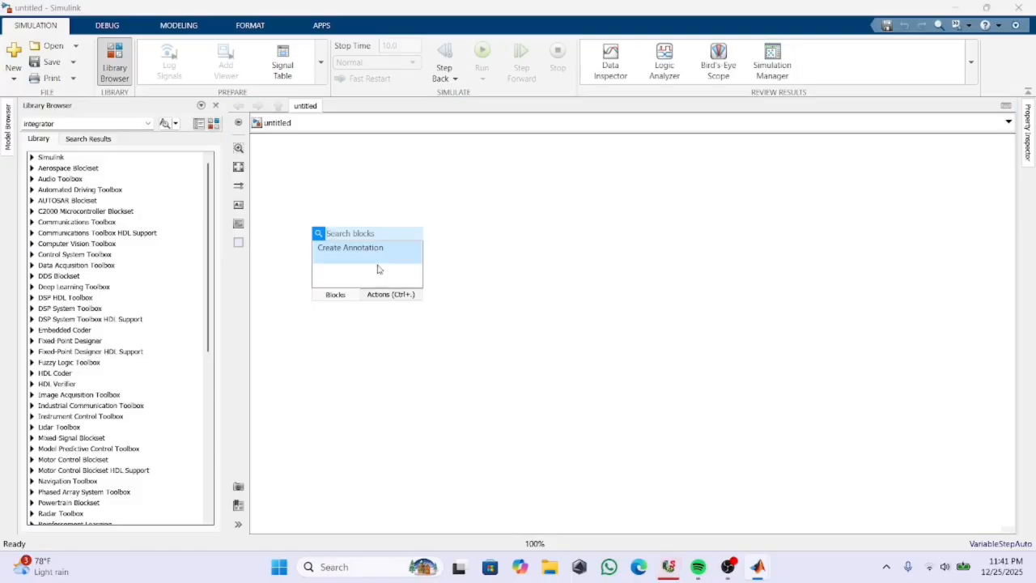
left_click(530, 235)
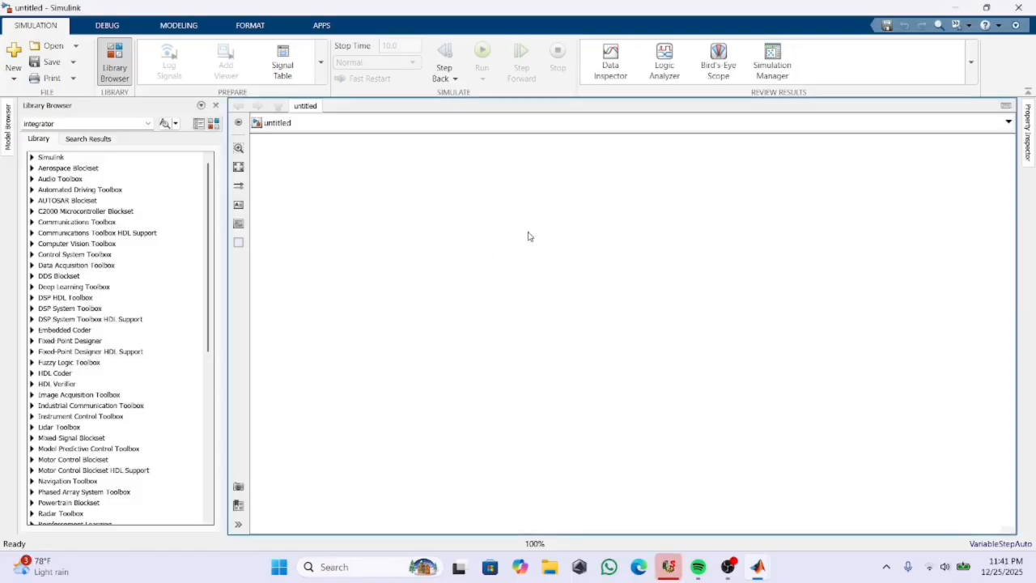
right_click(349, 234)
left_click(617, 267)
Step: Add a Sine Wave block from Simulink/Sources to the empty canvas and enlarge it slightly
double_click(282, 221)
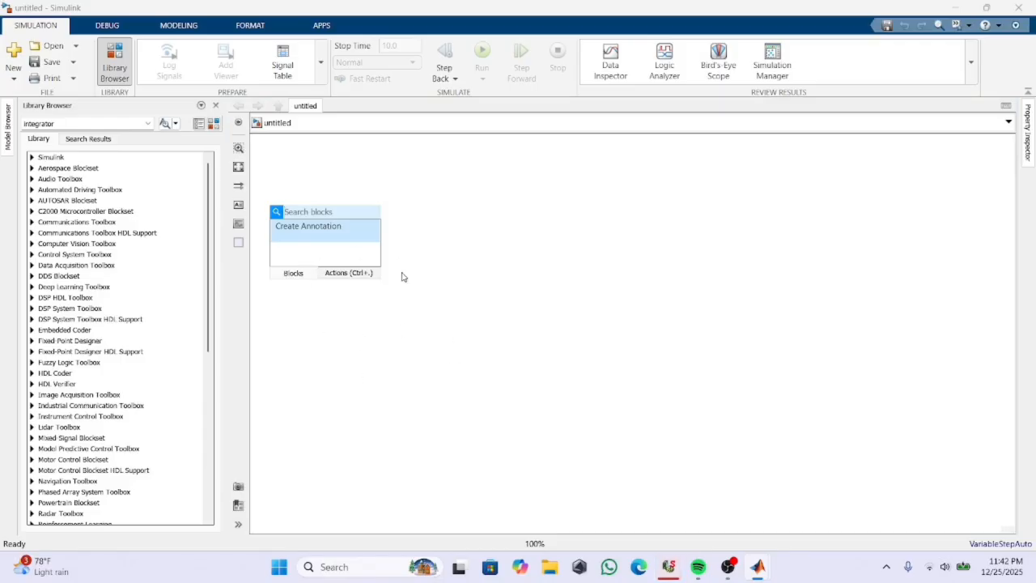
type("sine")
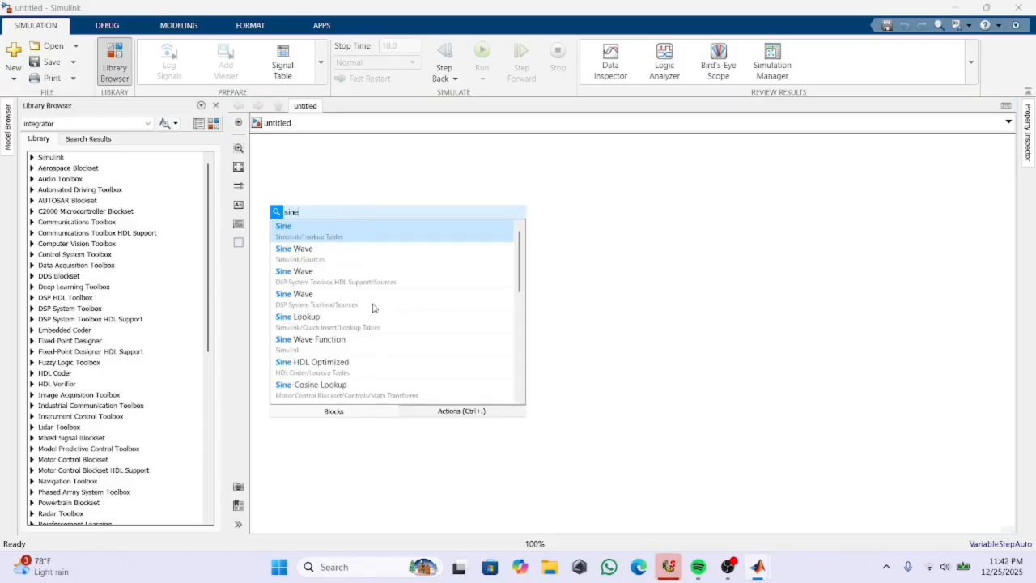
left_click(338, 250)
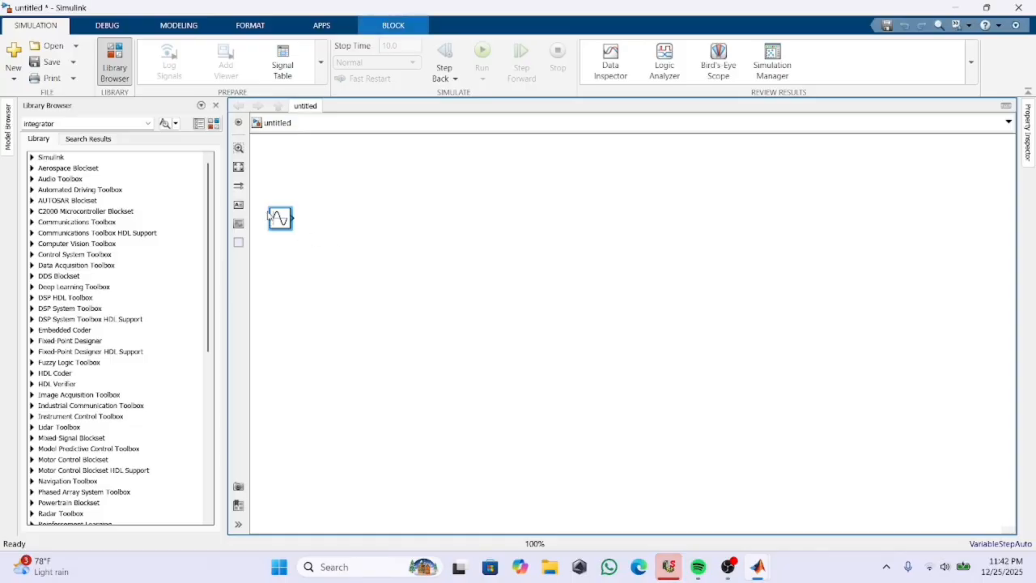
left_click_drag(283, 219, 337, 248)
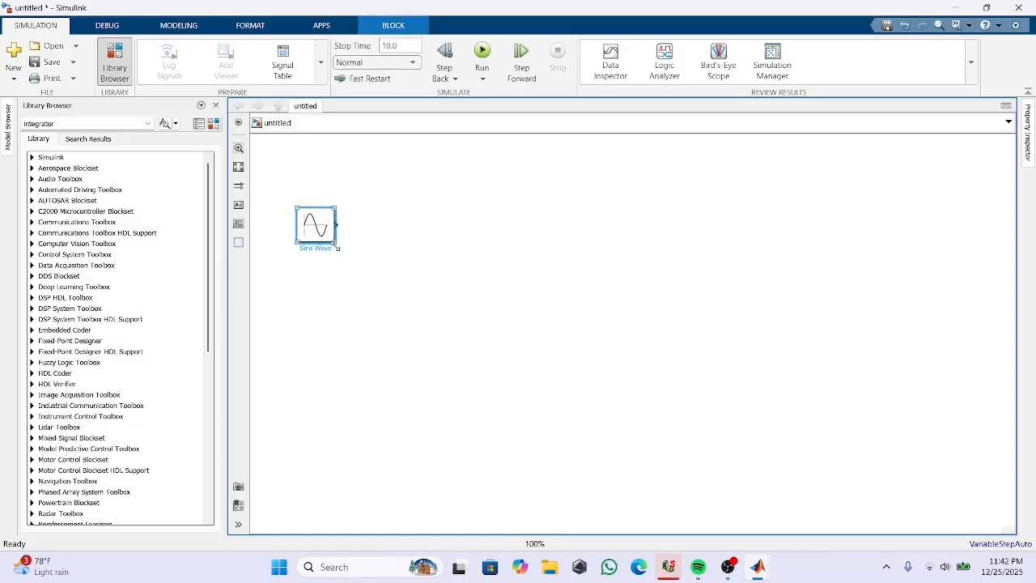
left_click(387, 332)
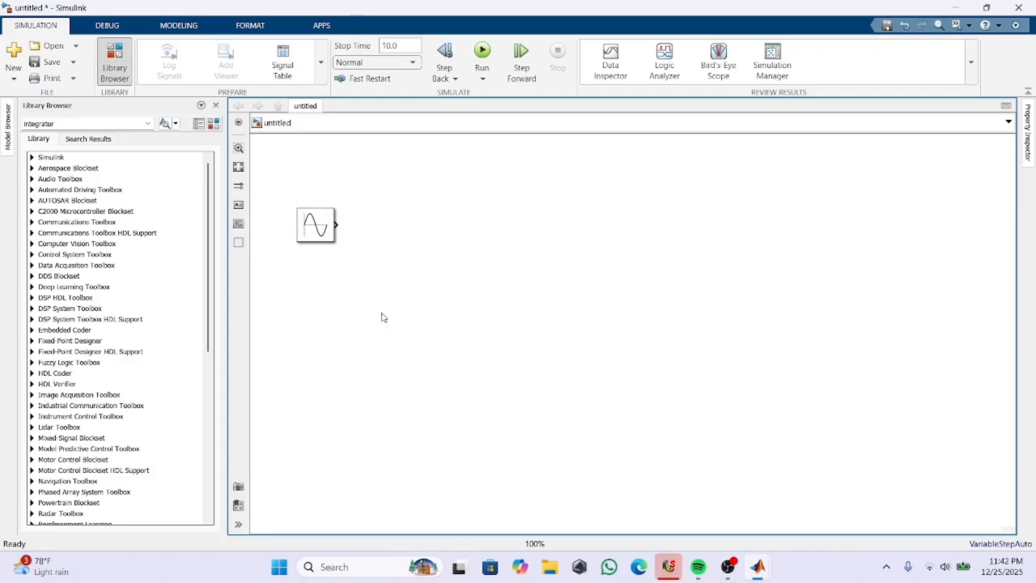
Step: Add a Simulink Gain block after the Sine Wave block and align it with the sine output
double_click(388, 245)
type("gain")
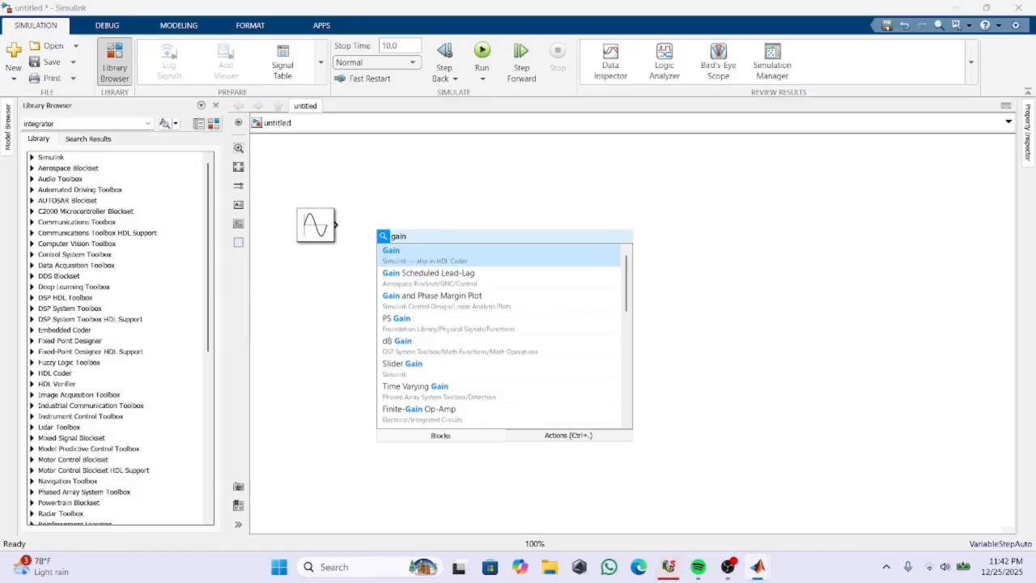
left_click(416, 256)
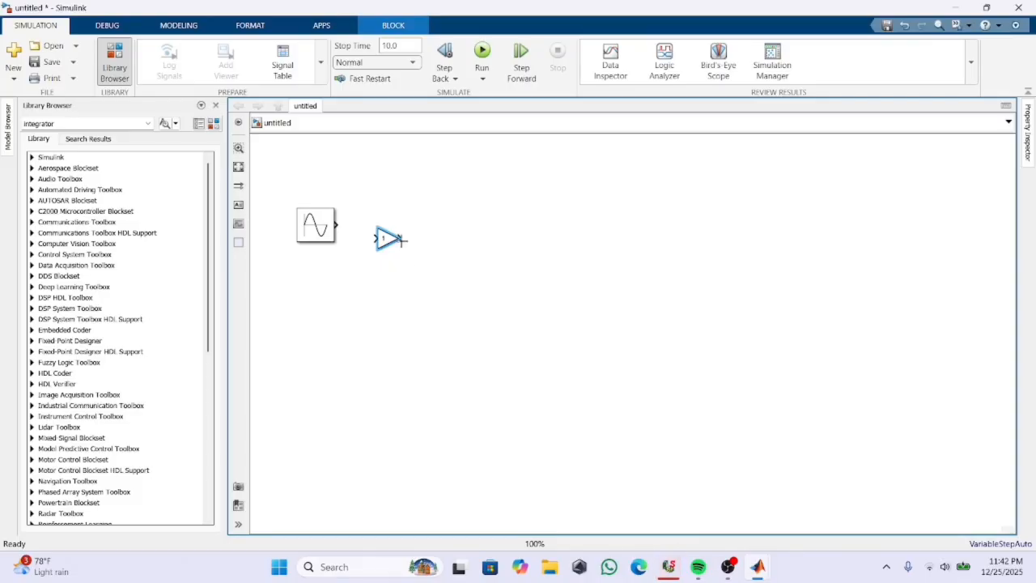
left_click(385, 238)
left_click_drag(385, 238, 375, 225)
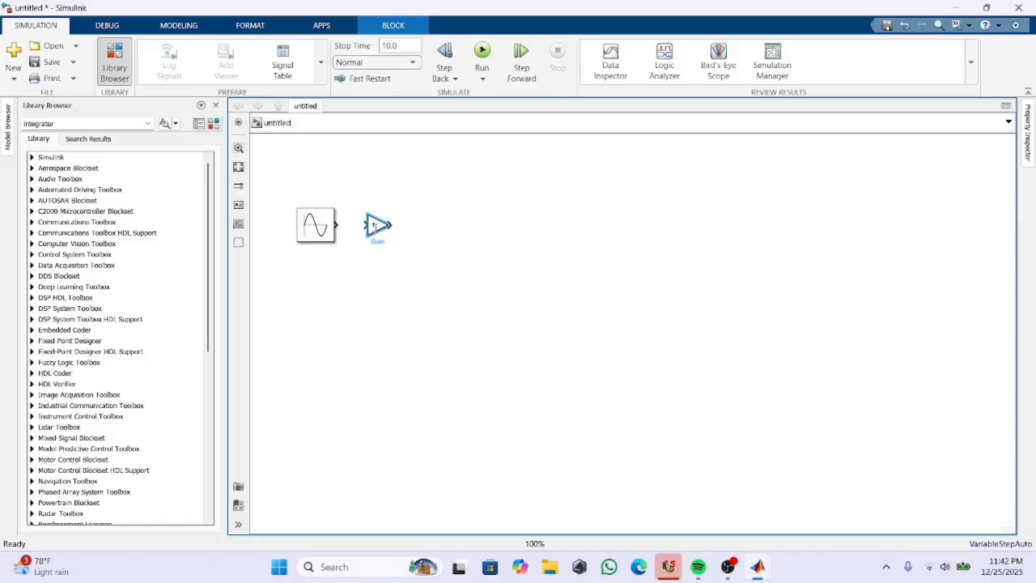
Step: Add a Sum block after the Gain block, aligned with the gain's output
double_click(421, 241)
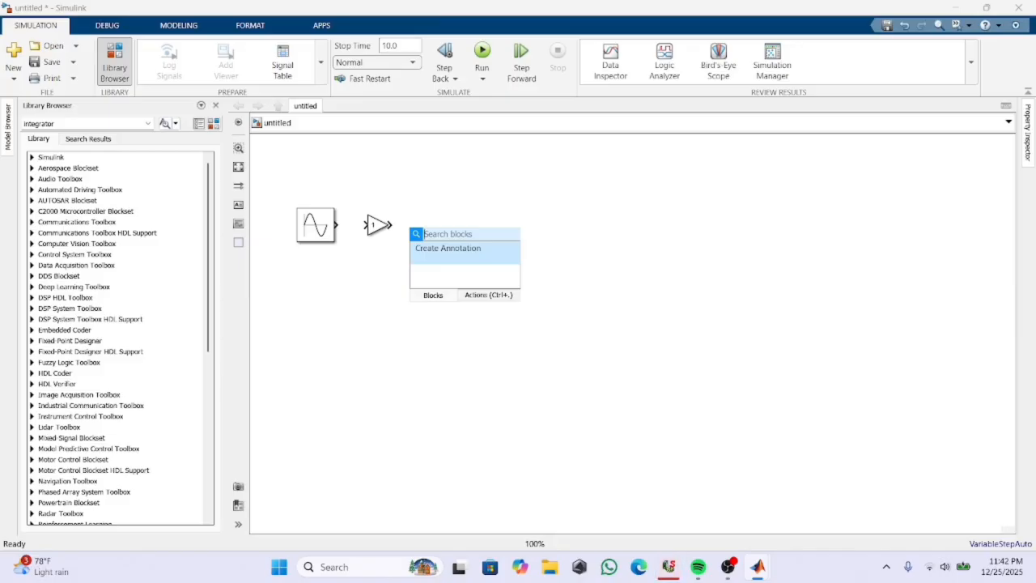
type("sum")
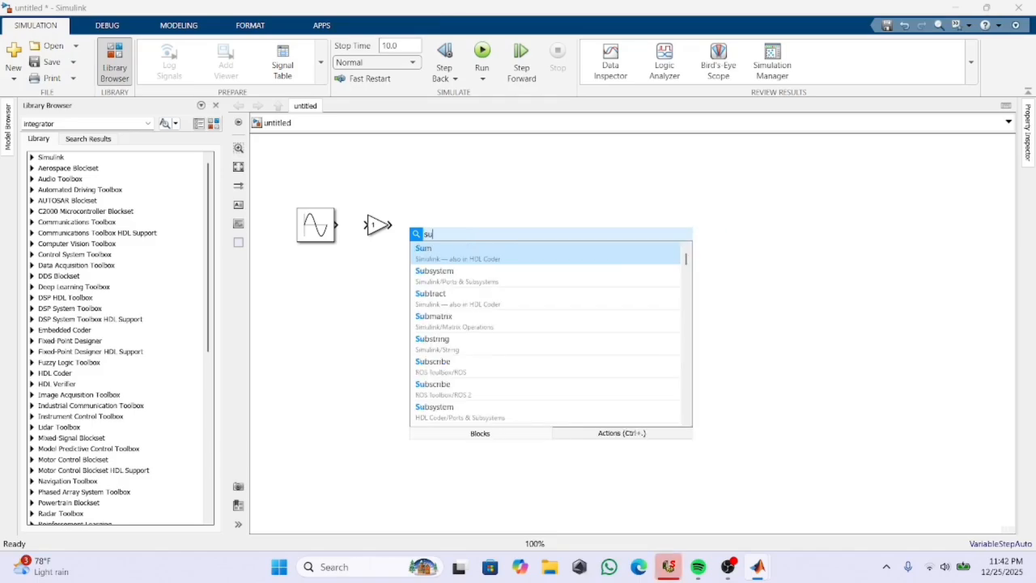
left_click(430, 258)
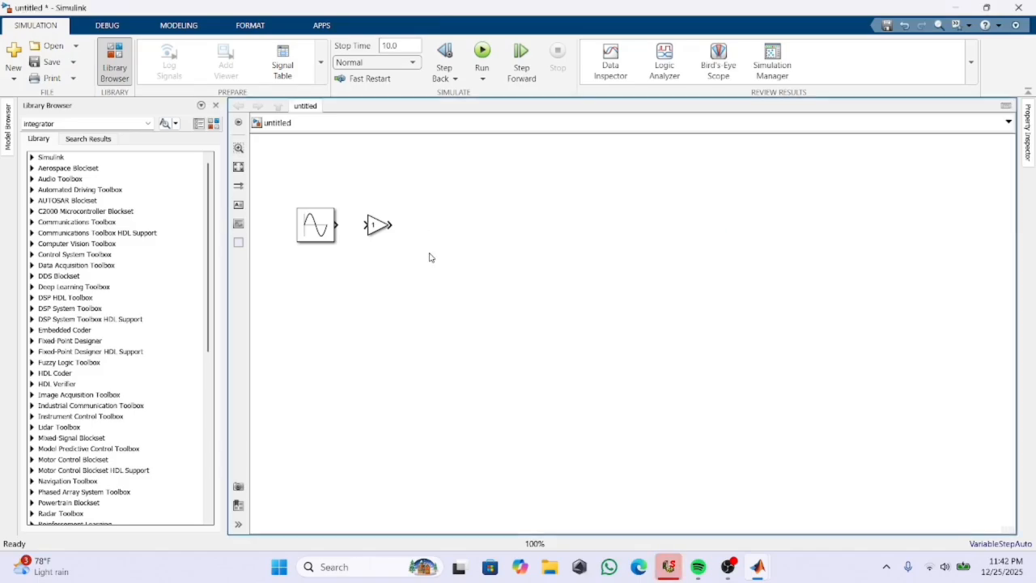
left_click_drag(420, 245, 429, 236)
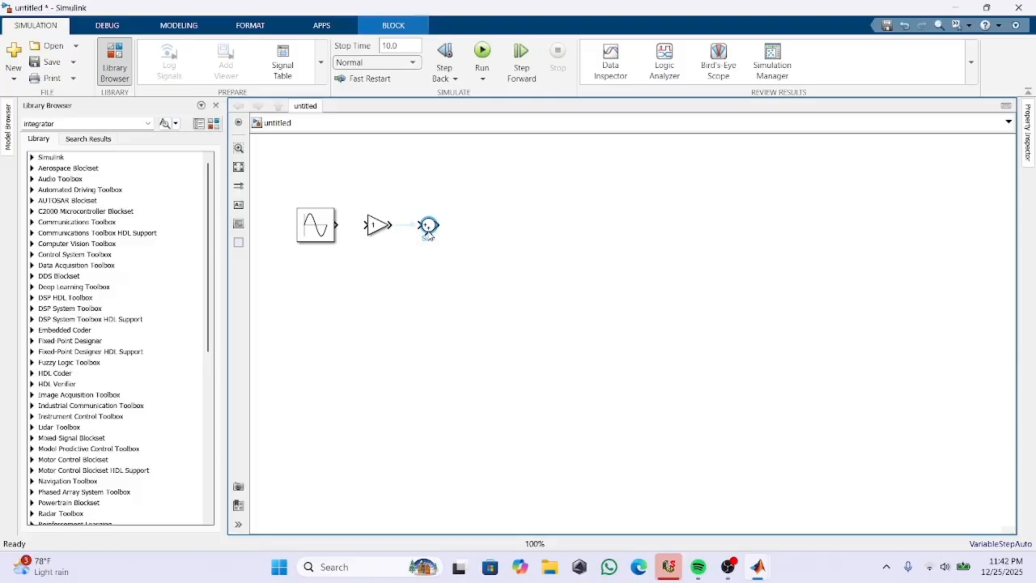
left_click(494, 328)
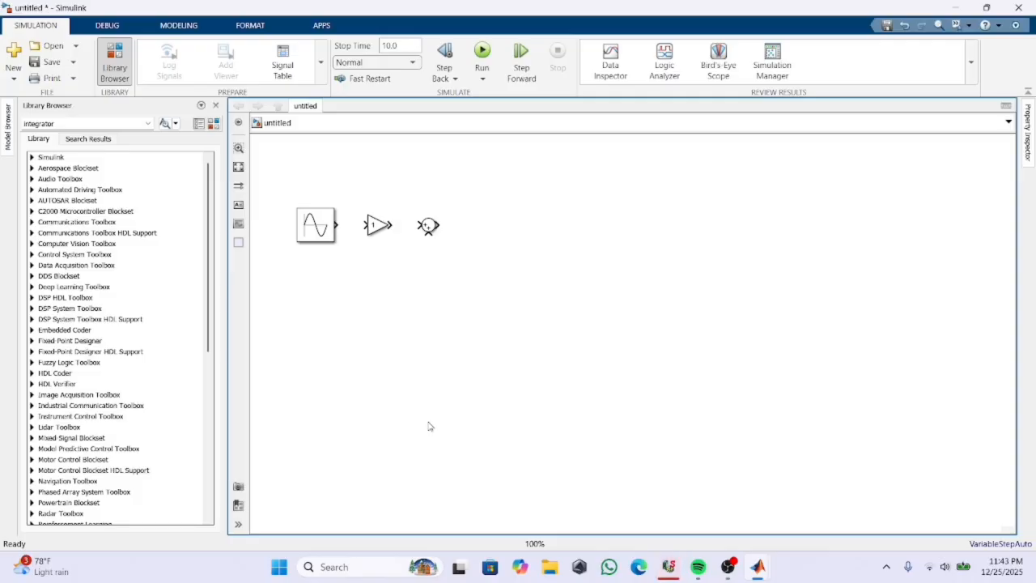
Step: Add a Scope block from Simulink/Sinks after the Sum block, in line with the other blocks
double_click(462, 276)
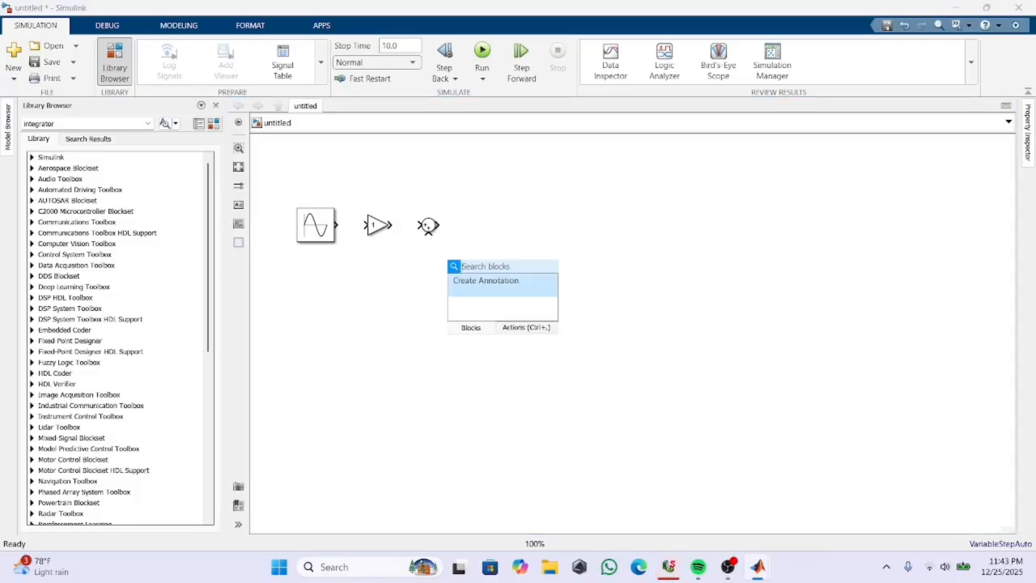
type("scop")
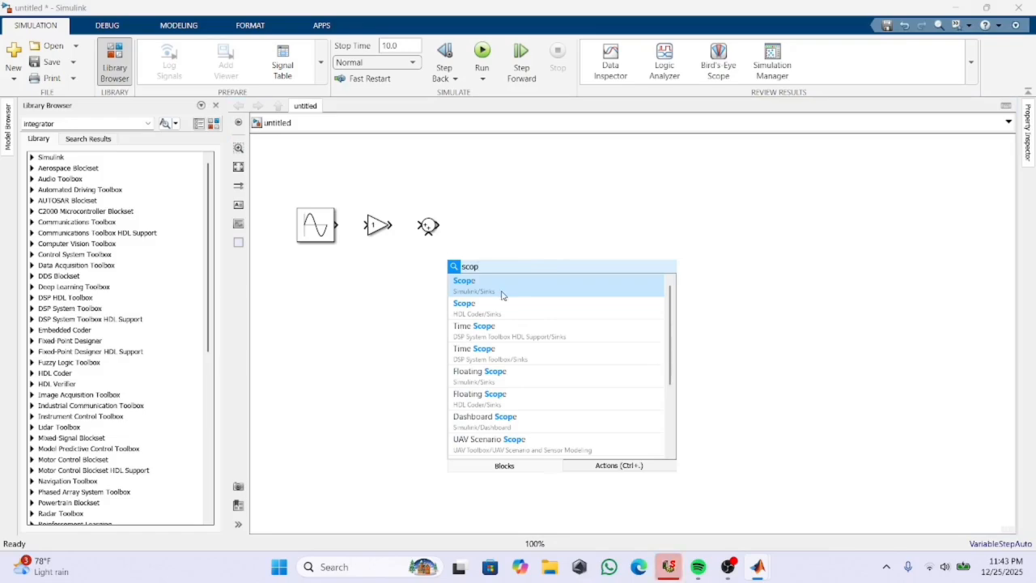
left_click(502, 292)
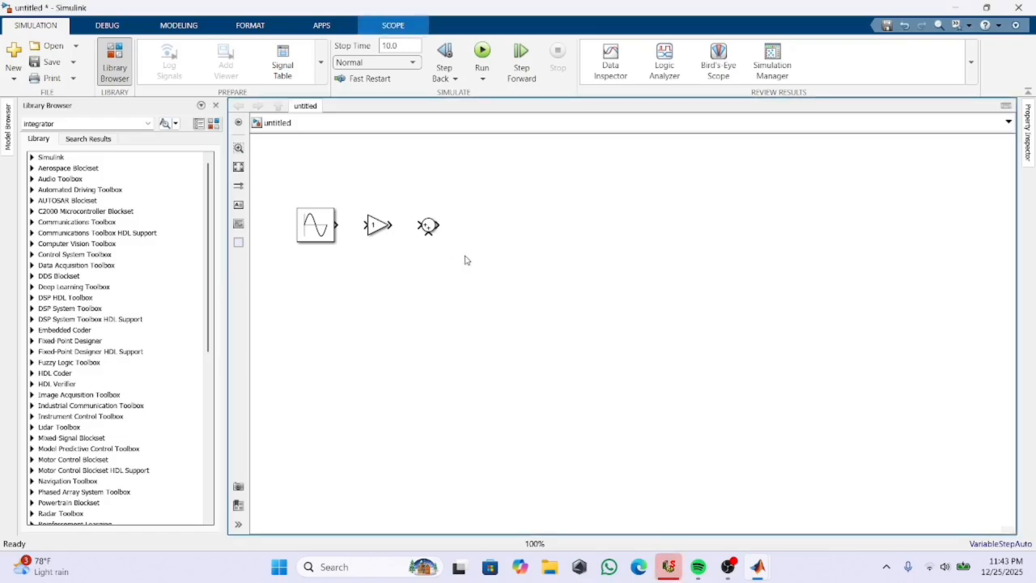
left_click_drag(458, 279, 494, 234)
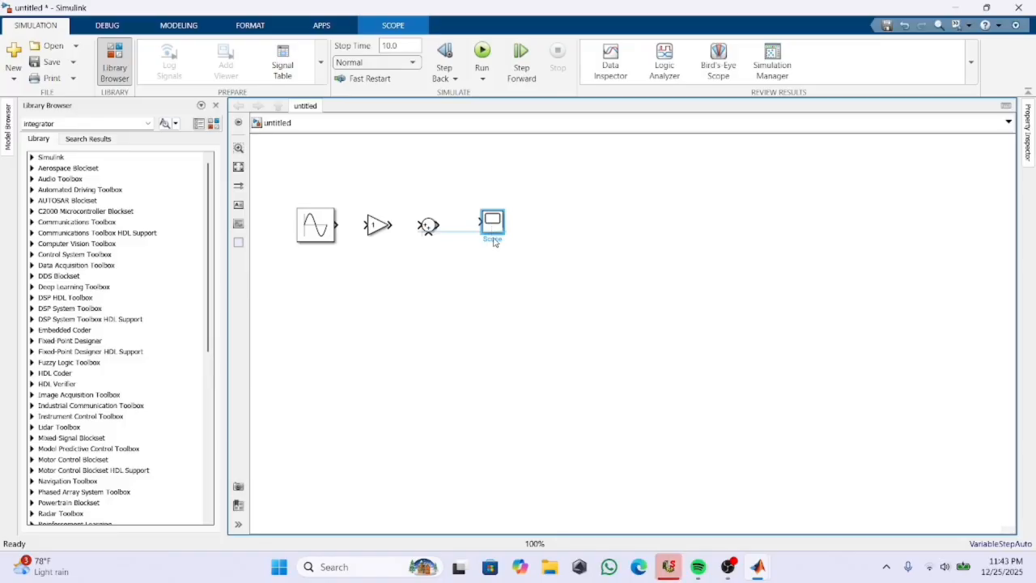
Step: Connect the blocks in series: Sine Wave to Gain, Gain to Sum, and Sum to Scope
left_click(338, 226)
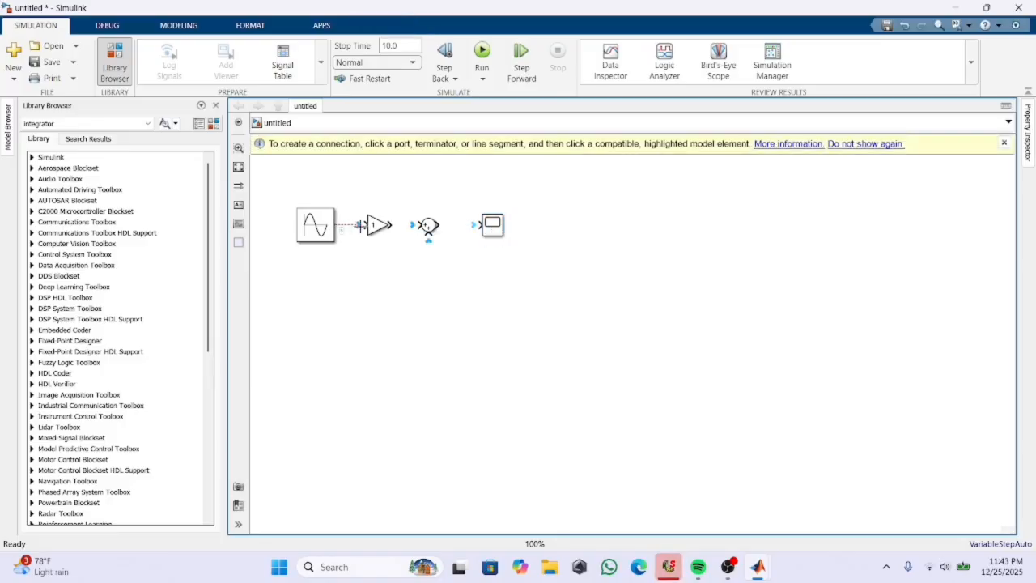
left_click(363, 225)
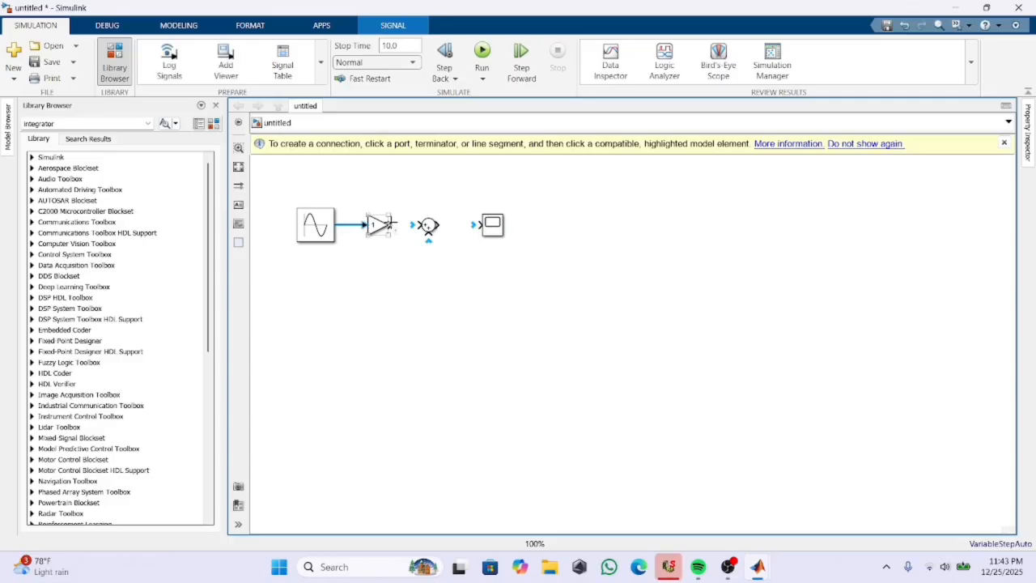
left_click(390, 225)
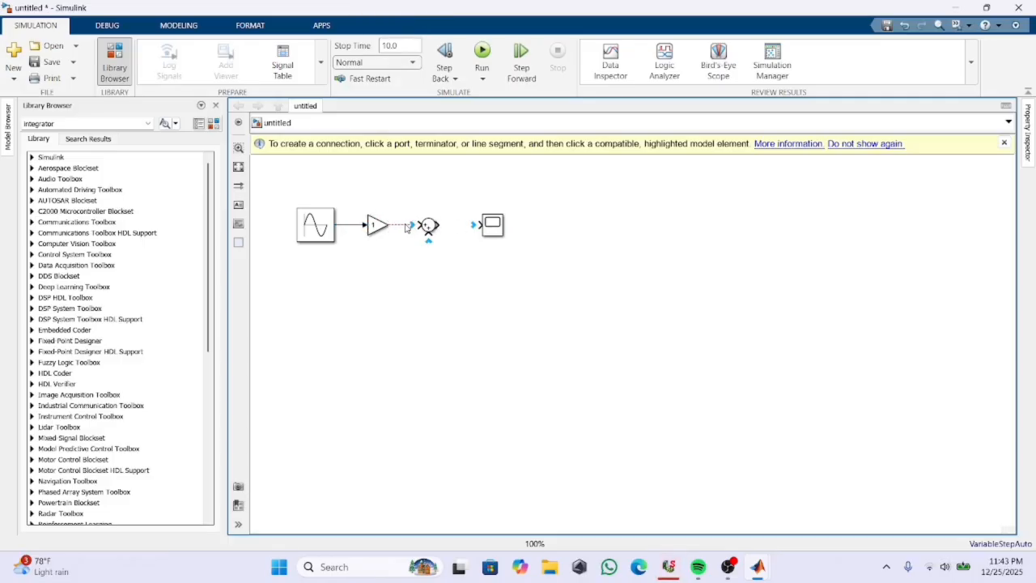
left_click_drag(406, 224, 479, 224)
key("Delete")
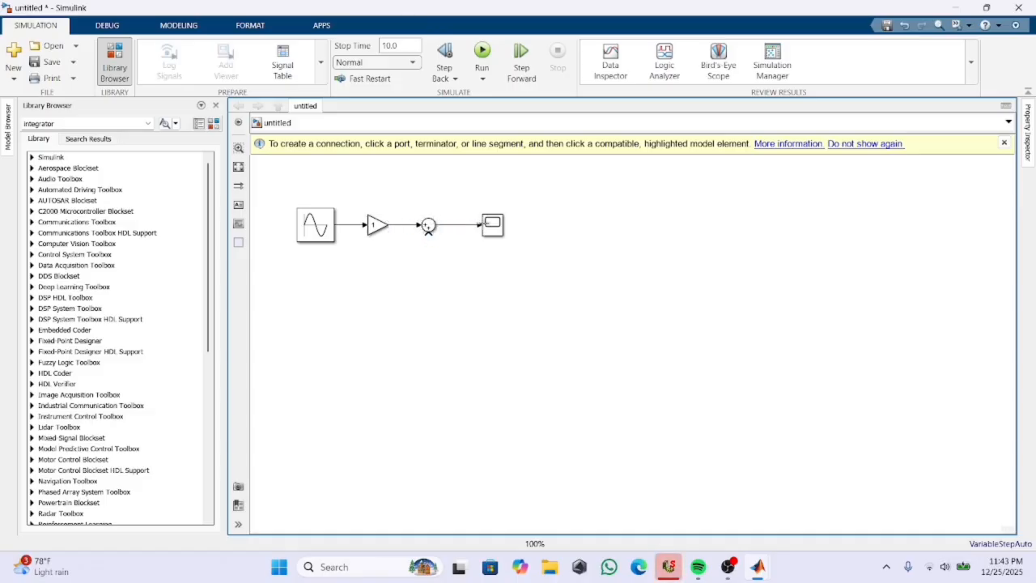
left_click(484, 225)
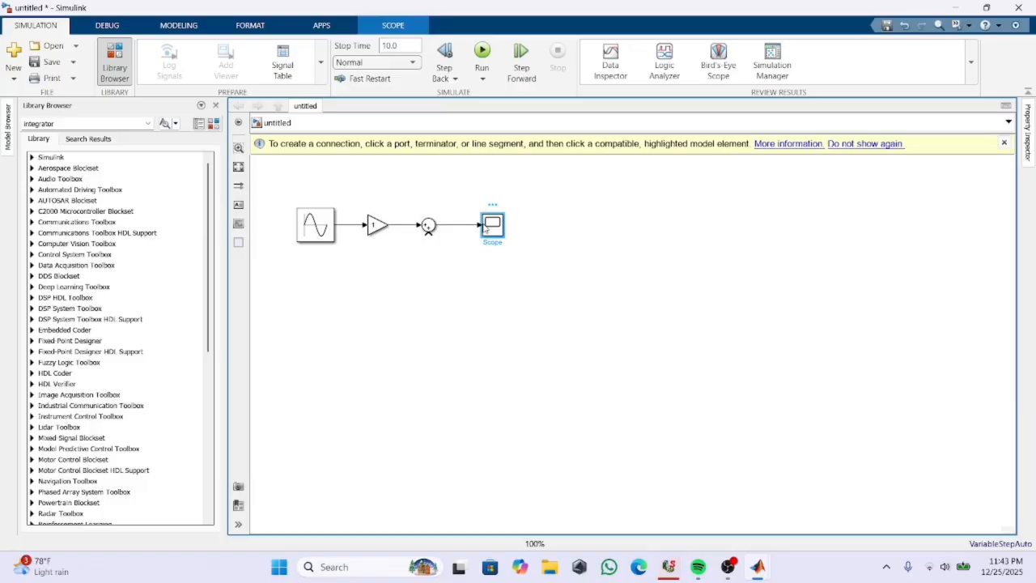
Step: Add a Constant block below the Gain block and connect its output to the Sum block's free lower input
double_click(441, 270)
type("cons")
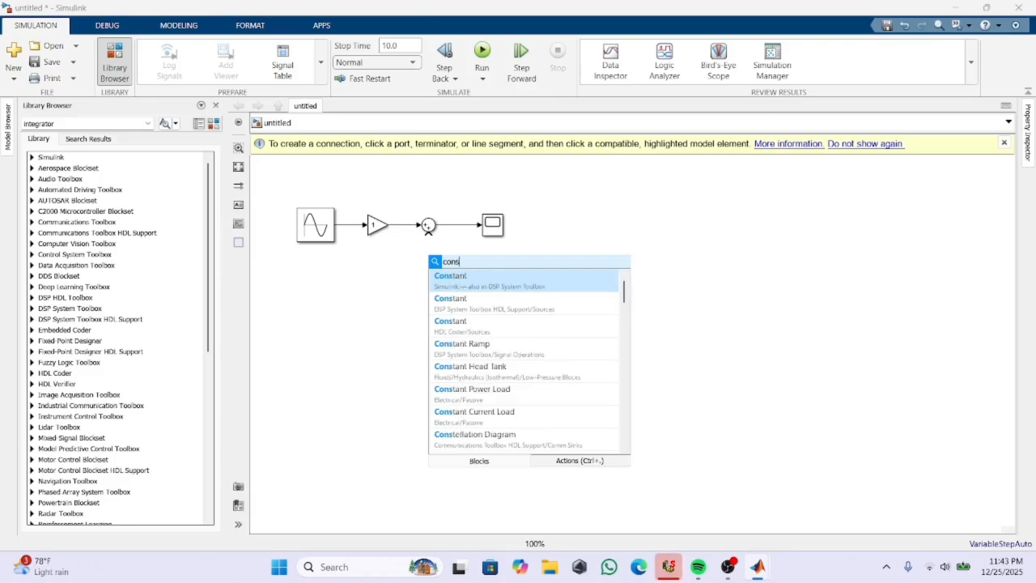
left_click(449, 285)
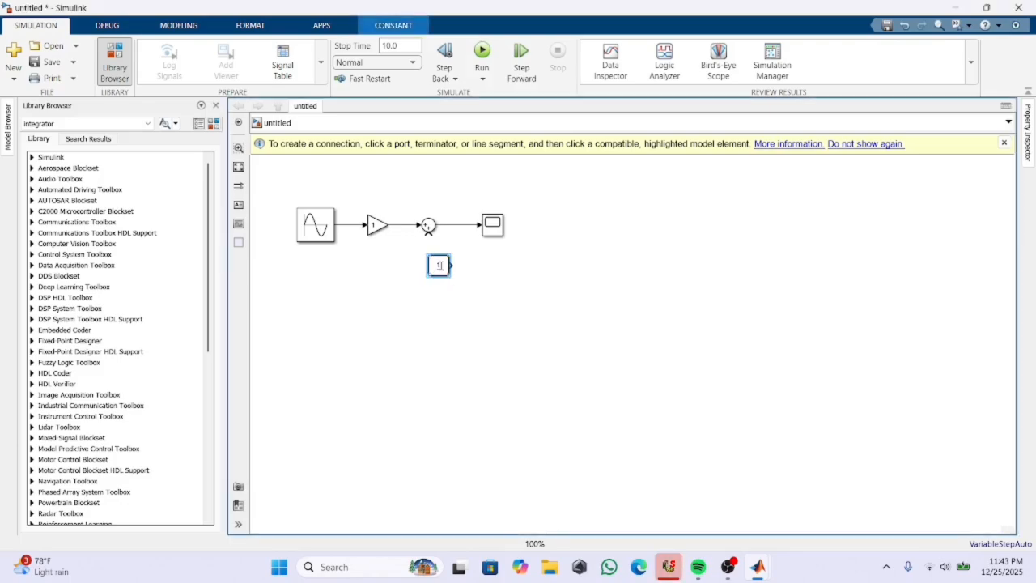
left_click_drag(439, 264, 398, 272)
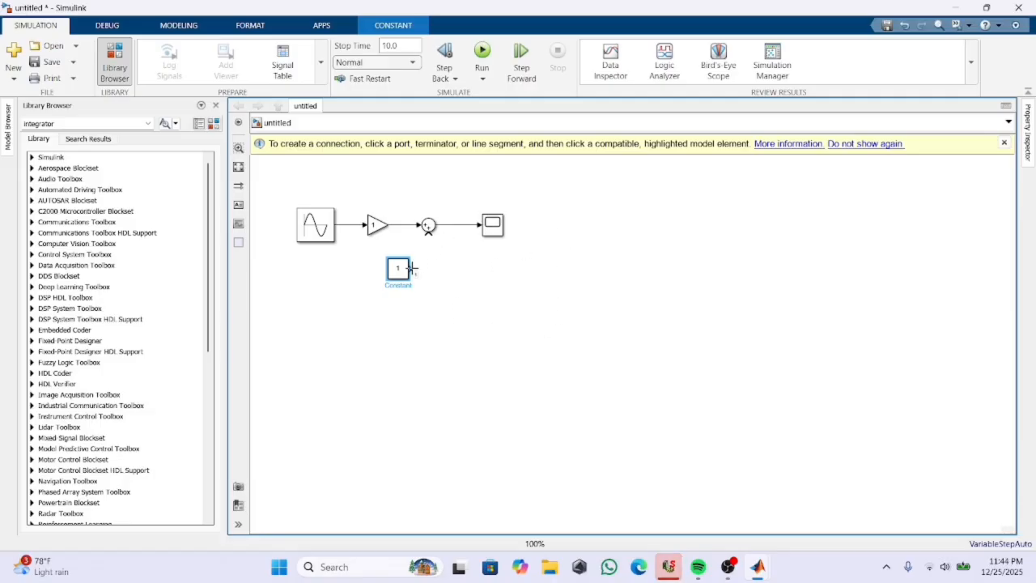
mouse_move(412, 268)
left_mouse_down()
mouse_move(432, 261)
mouse_move(429, 233)
left_mouse_up()
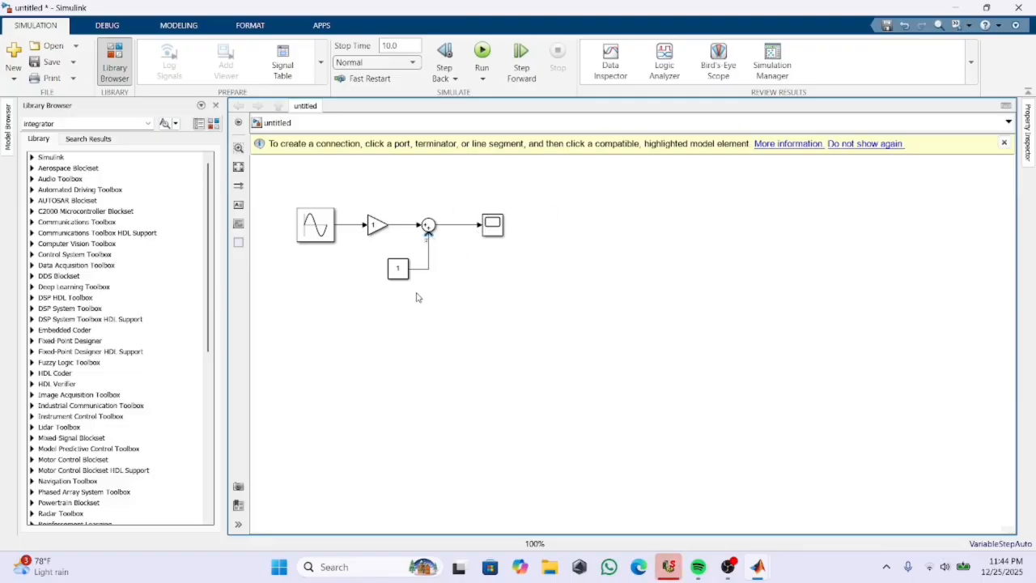
Step: Set the Gain block's gain to 2
left_click(374, 225)
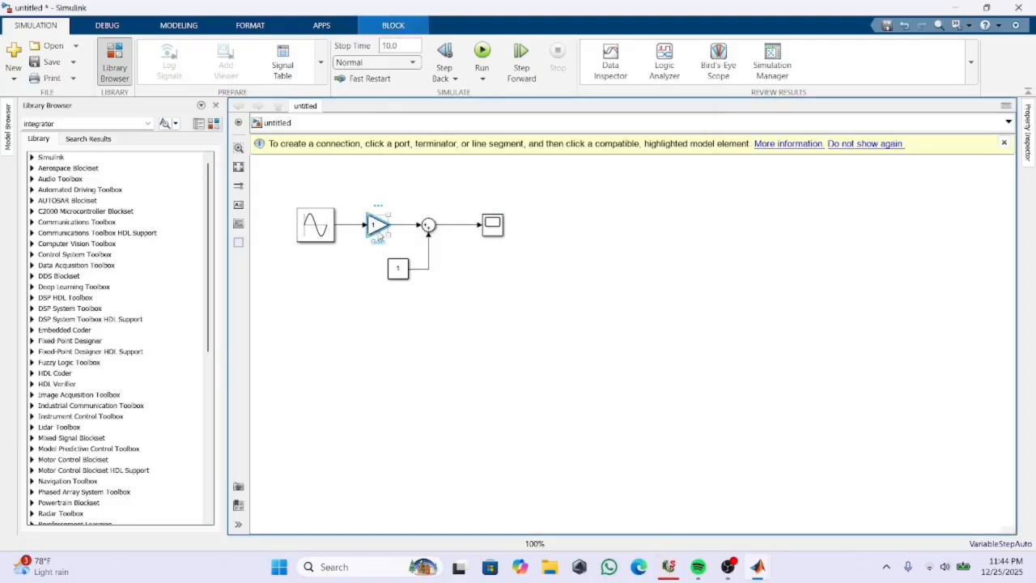
double_click(378, 230)
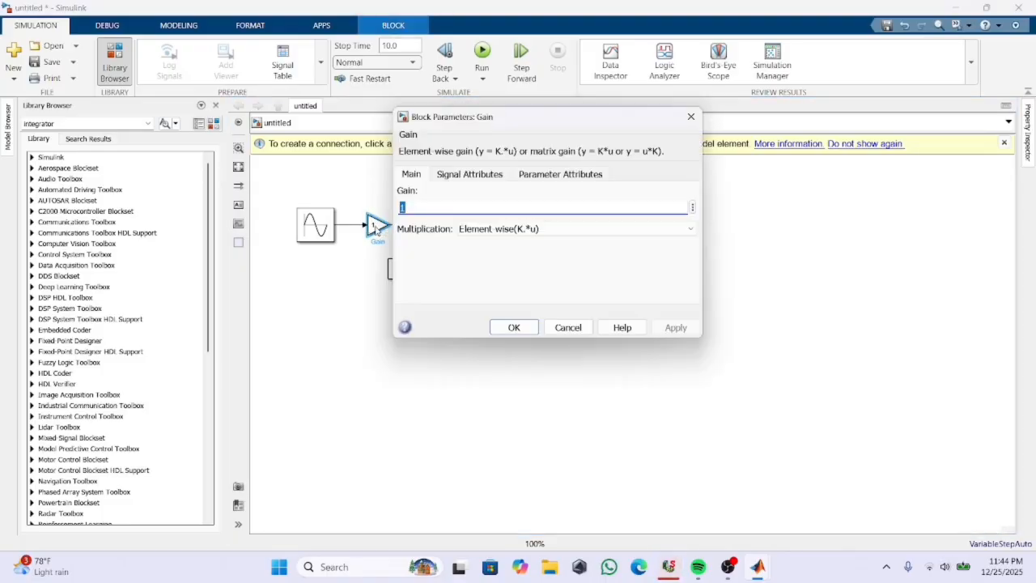
key("BackSpace")
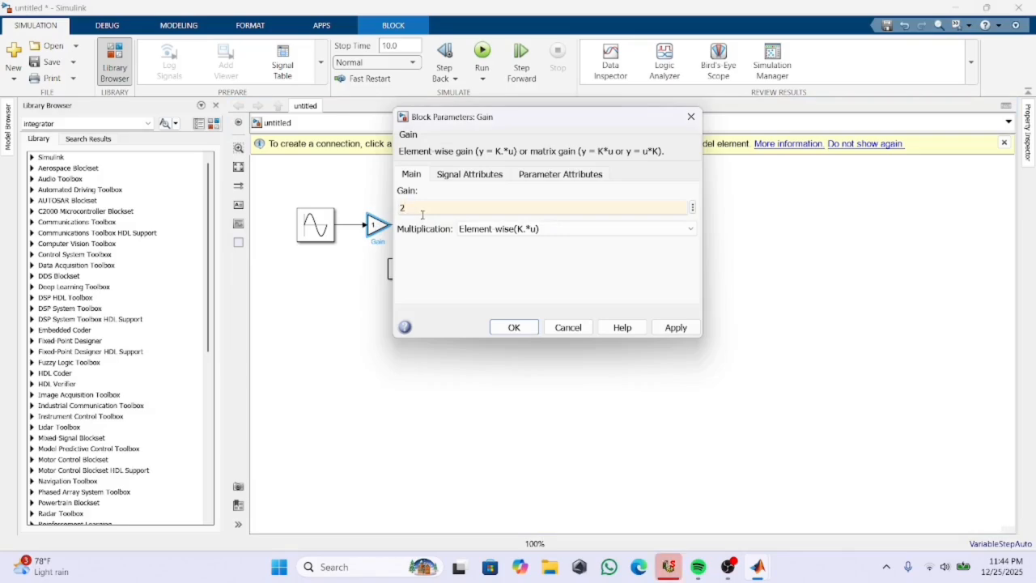
key("Return")
Step: Set the Constant block's value to 5 and run the simulation
left_click(399, 270)
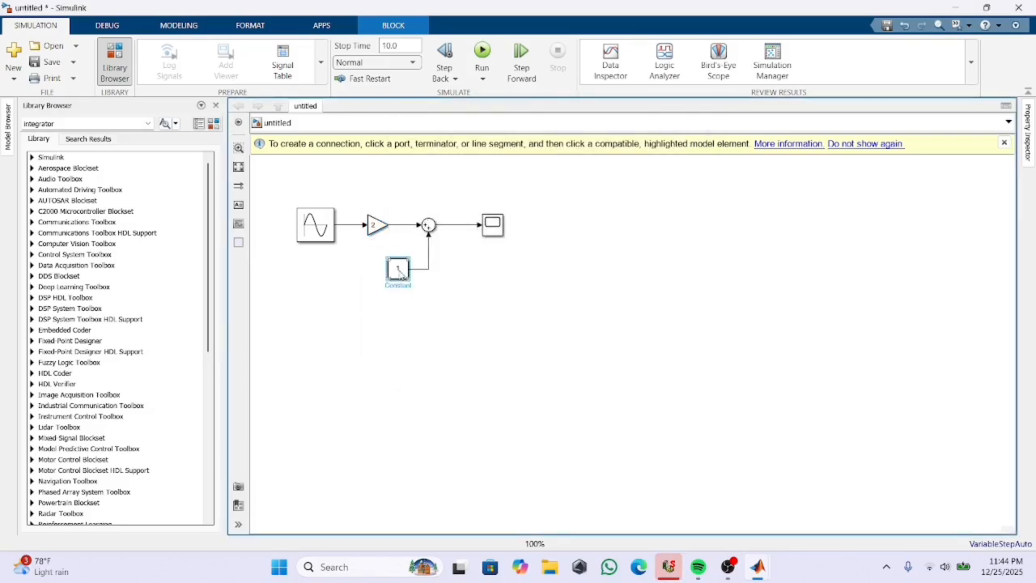
double_click(399, 270)
key("BackSpace")
type("5")
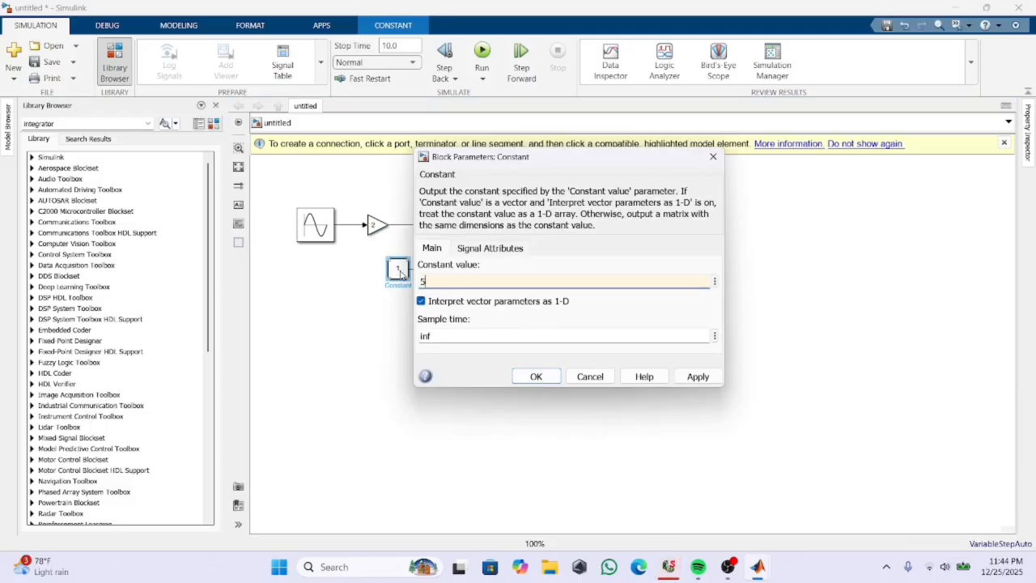
key("Return")
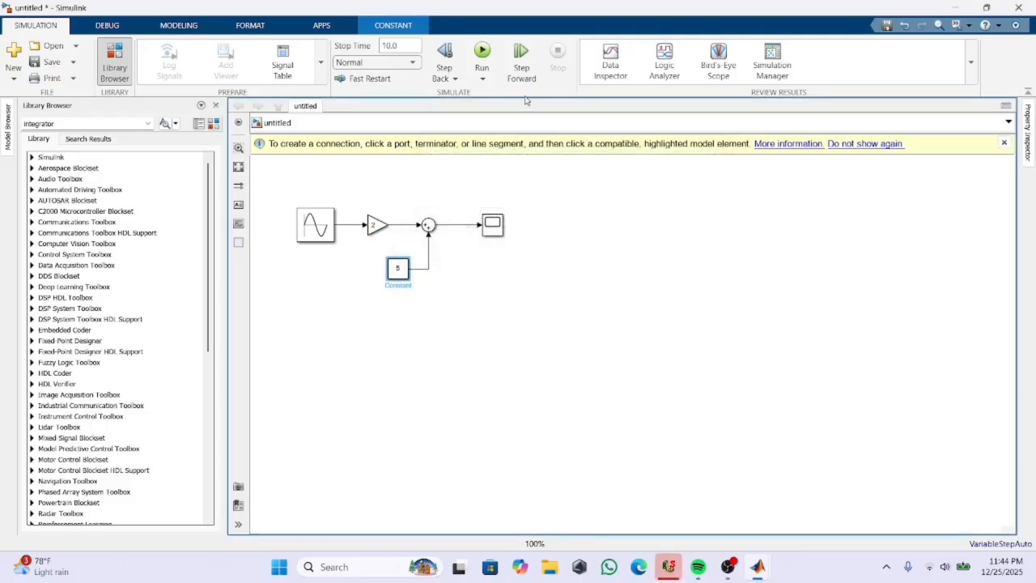
left_click(483, 51)
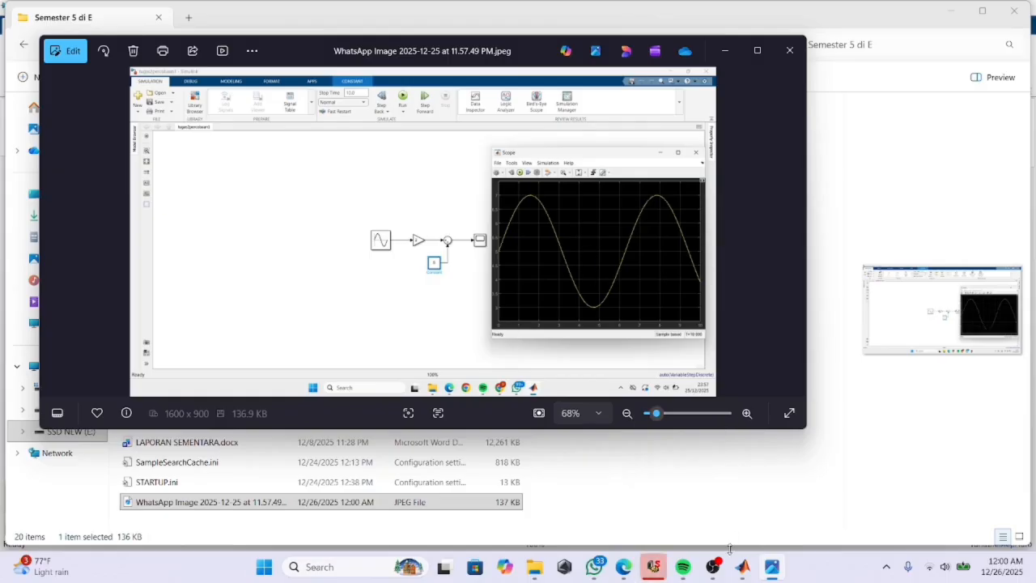
Step: Switch to the blank Simulink model, then add a Sine Wave block from Simulink/Sources and enlarge it
mouse_move(742, 567)
left_click(850, 499)
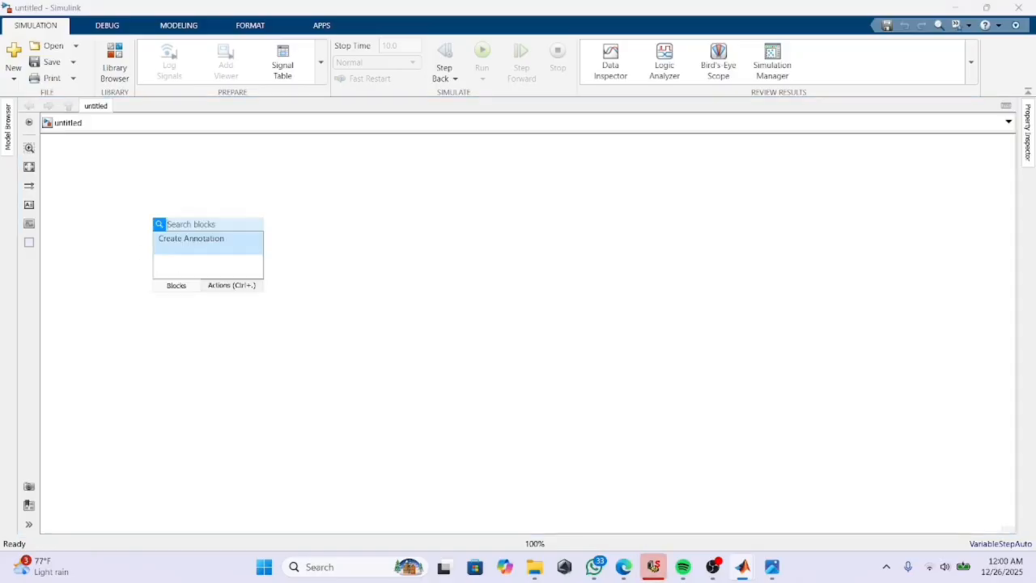
type("sine")
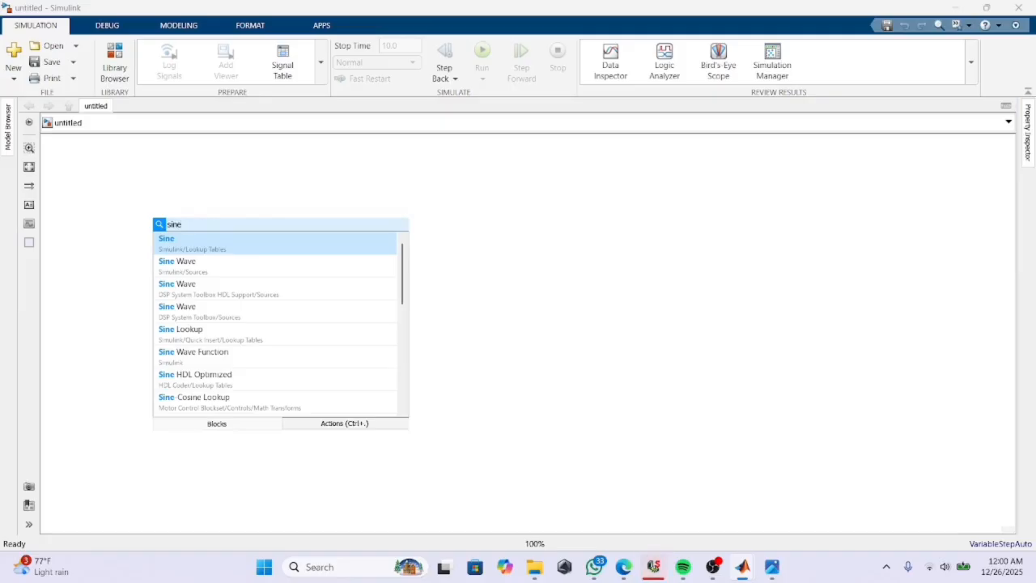
left_click(170, 266)
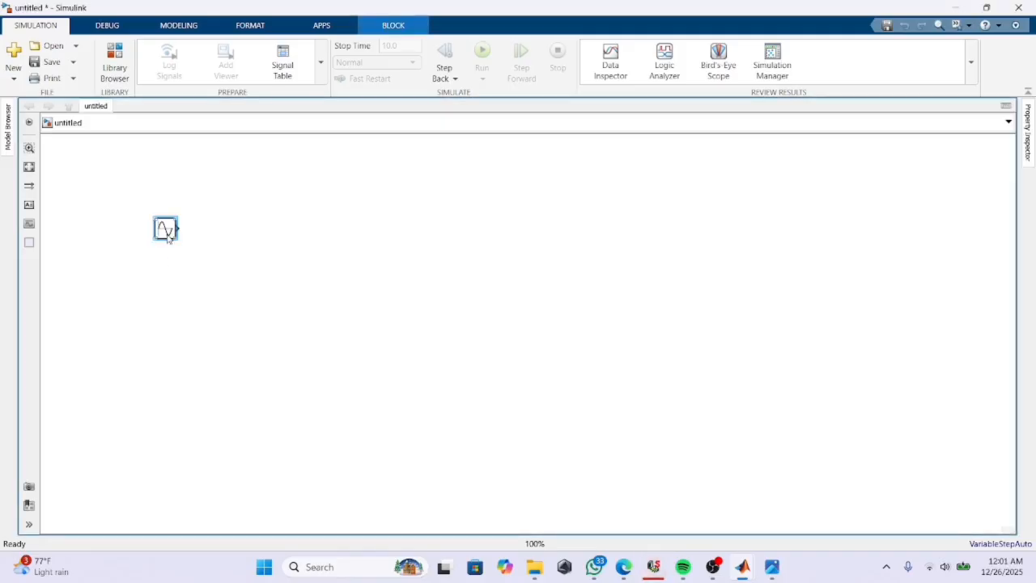
left_click_drag(174, 236, 214, 265)
left_click(251, 300)
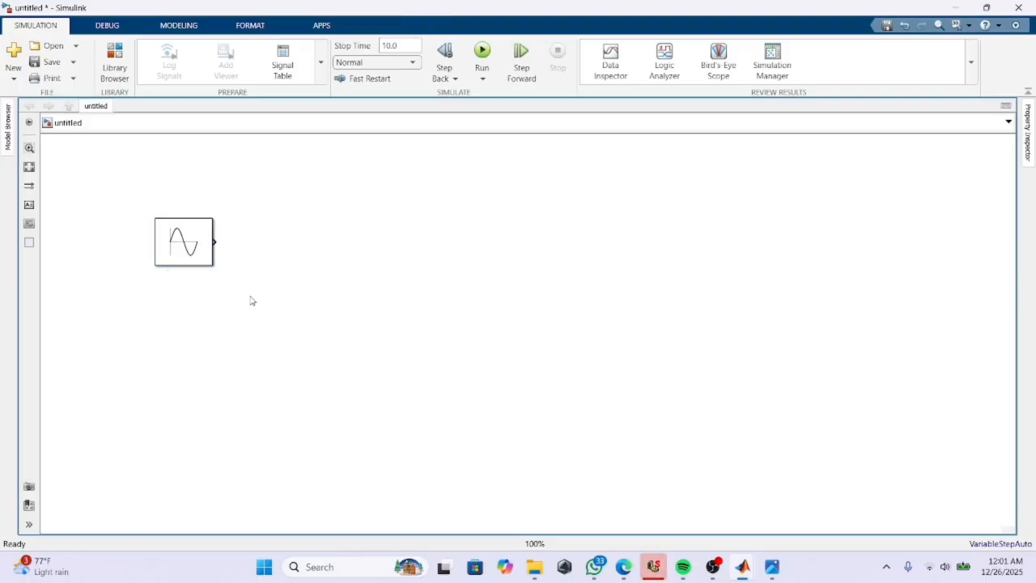
Step: Add an enlarged Gain block in line after the Sine Wave block and connect the Sine Wave output to its input
double_click(257, 264)
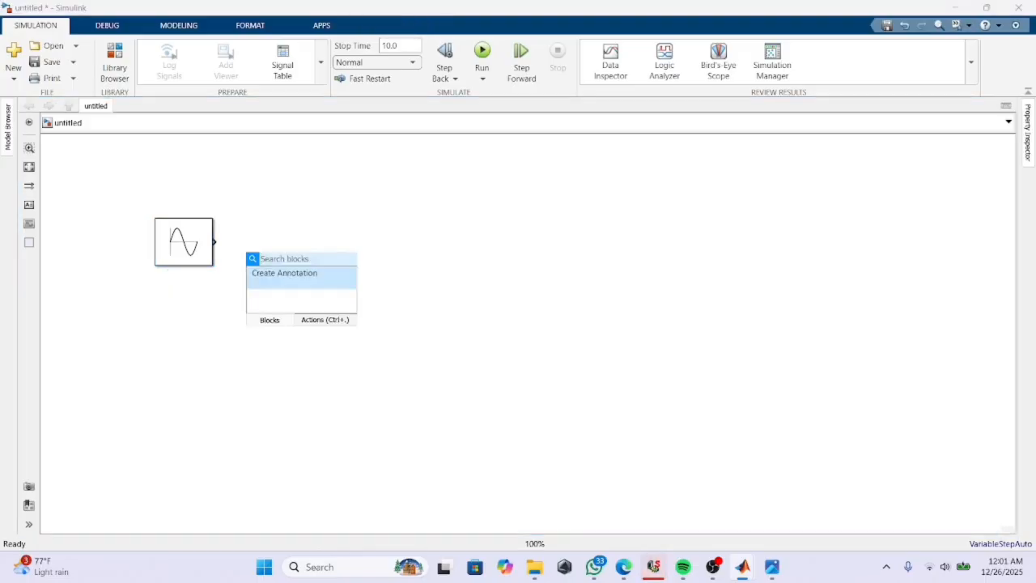
type("a")
key("BackSpace")
type("gai")
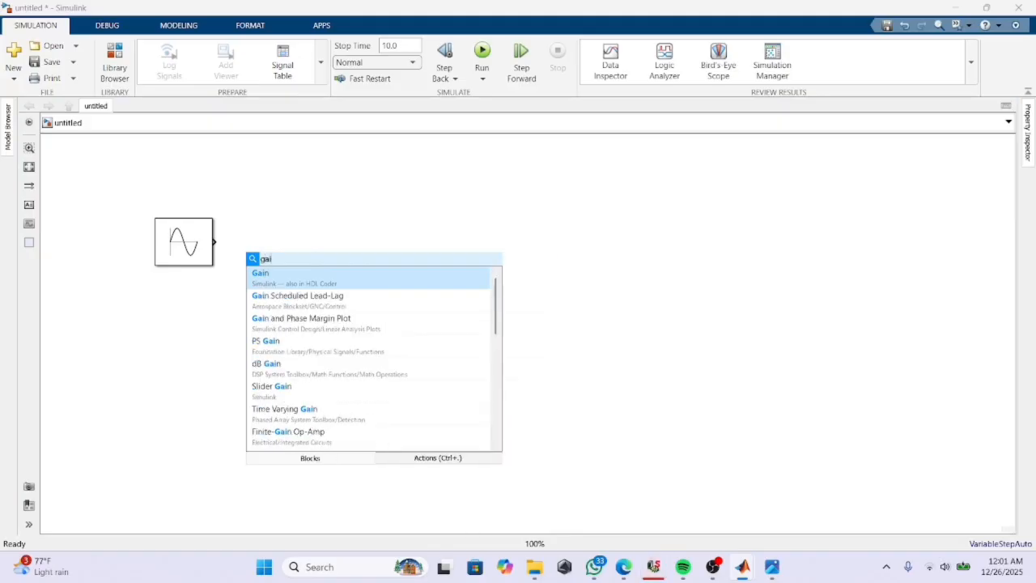
left_click(285, 284)
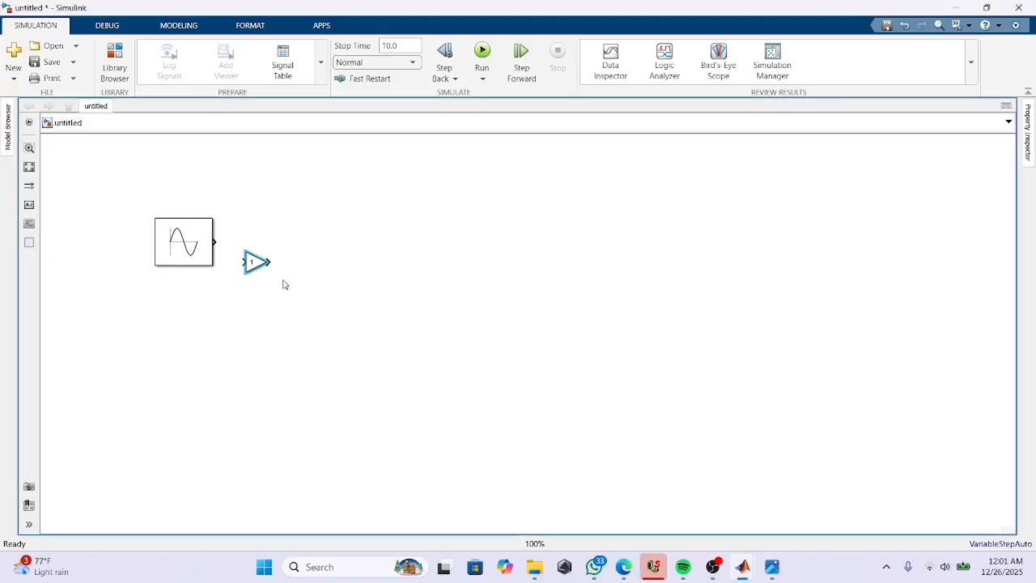
left_click_drag(267, 271, 285, 252)
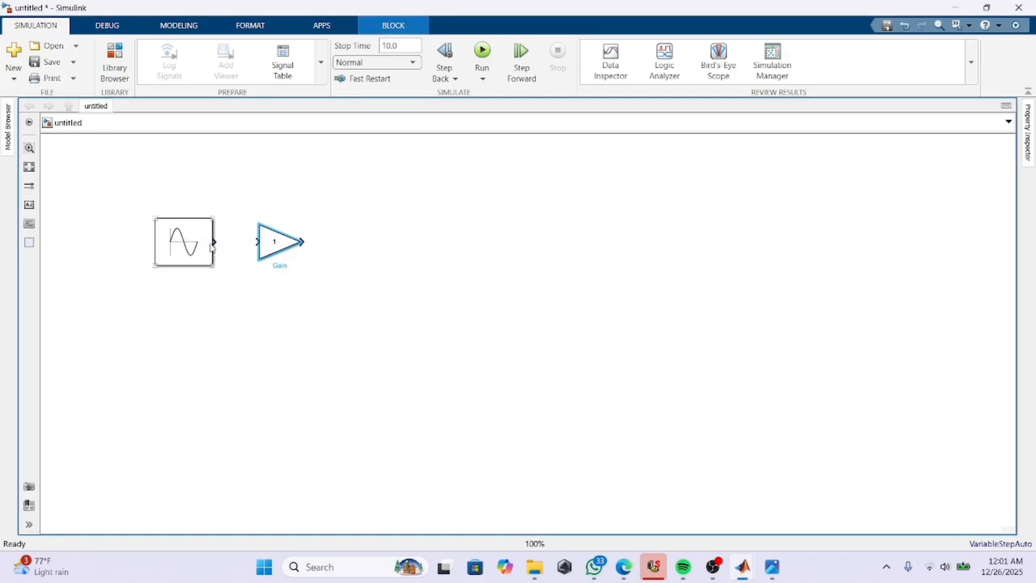
left_click_drag(214, 241, 259, 242)
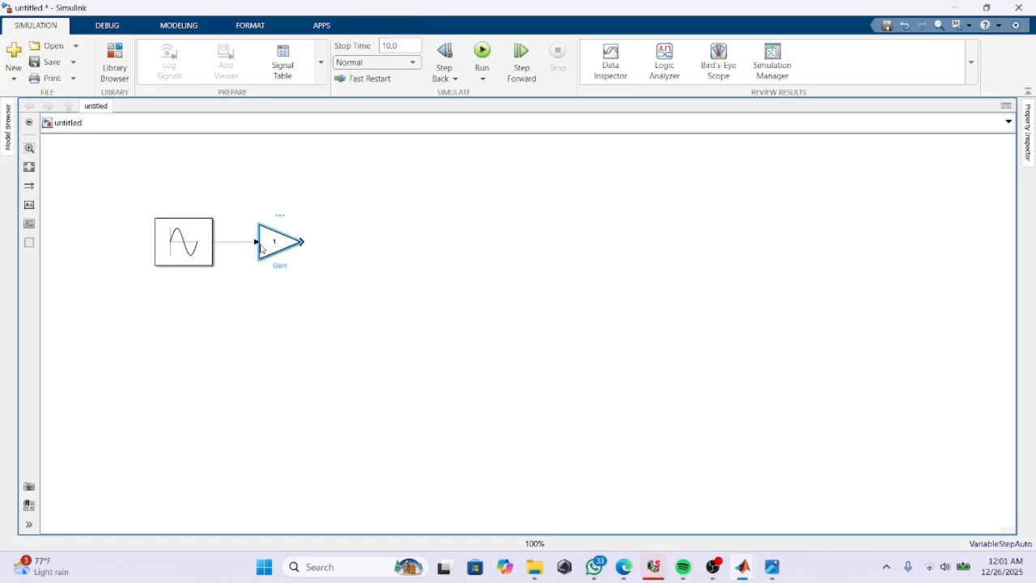
left_click(359, 301)
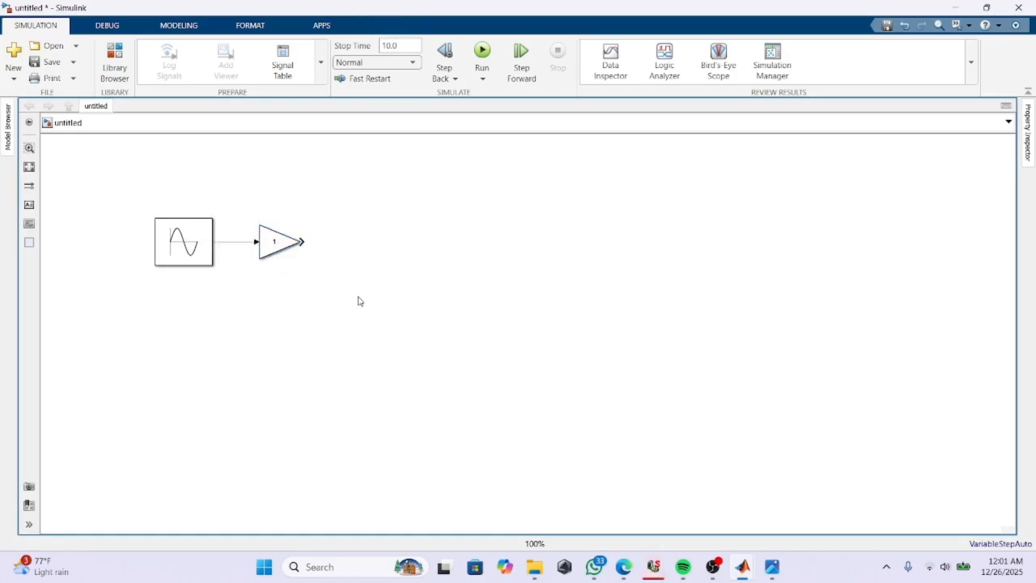
Step: Add a Mux block after the Gain block, with its upper input level with the Gain output
double_click(356, 289)
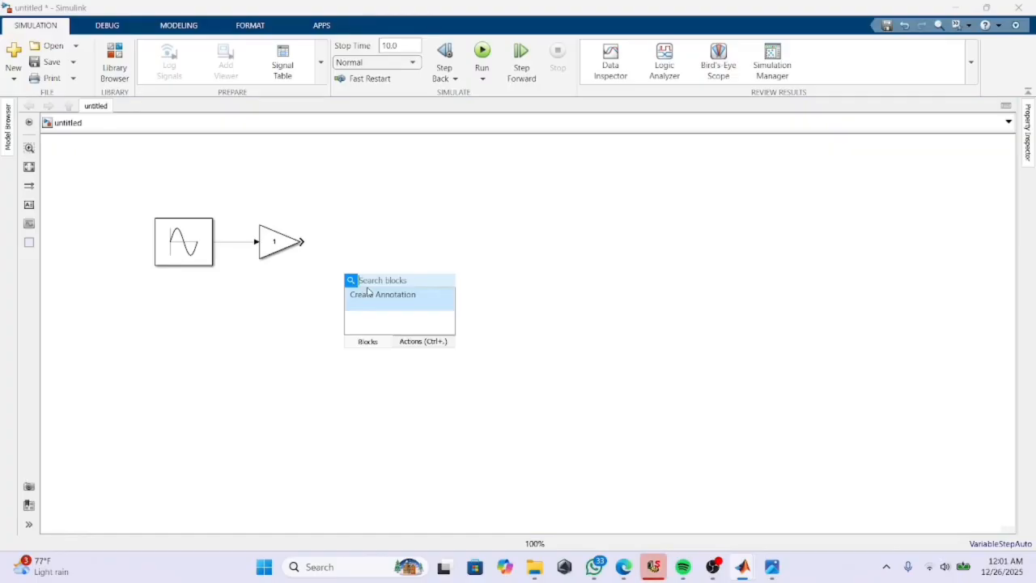
type("mux")
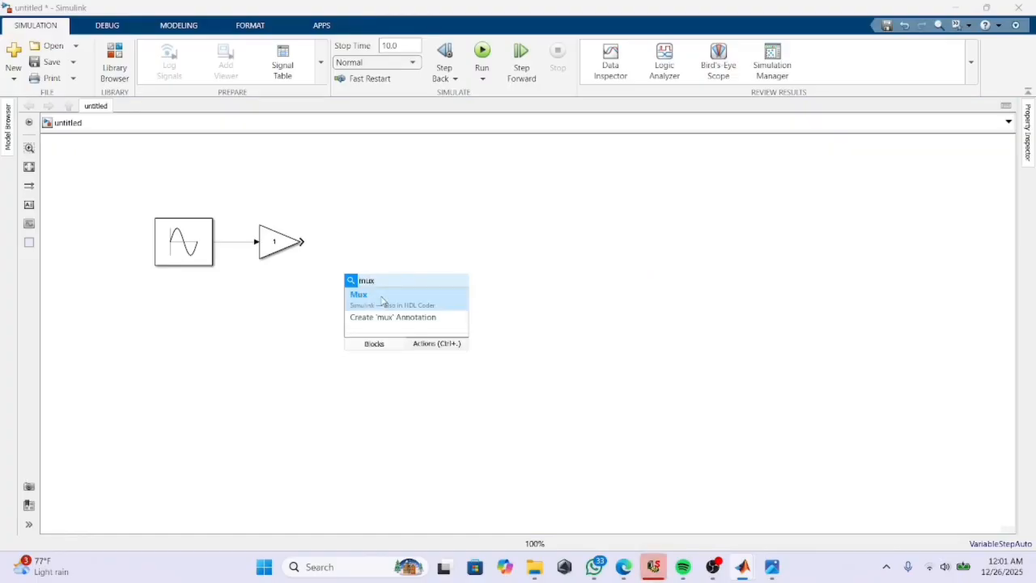
left_click(383, 297)
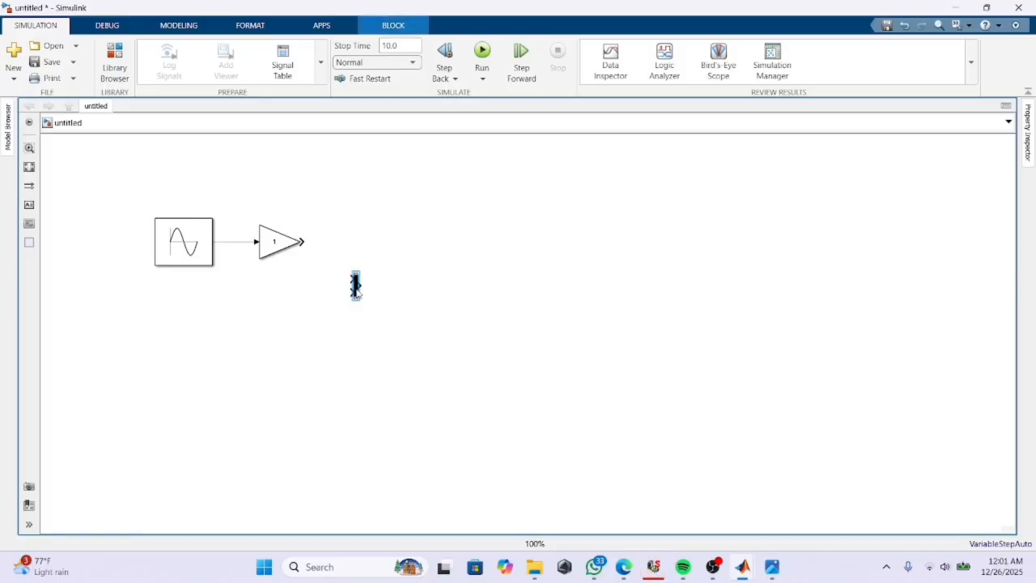
left_click_drag(356, 292, 345, 252)
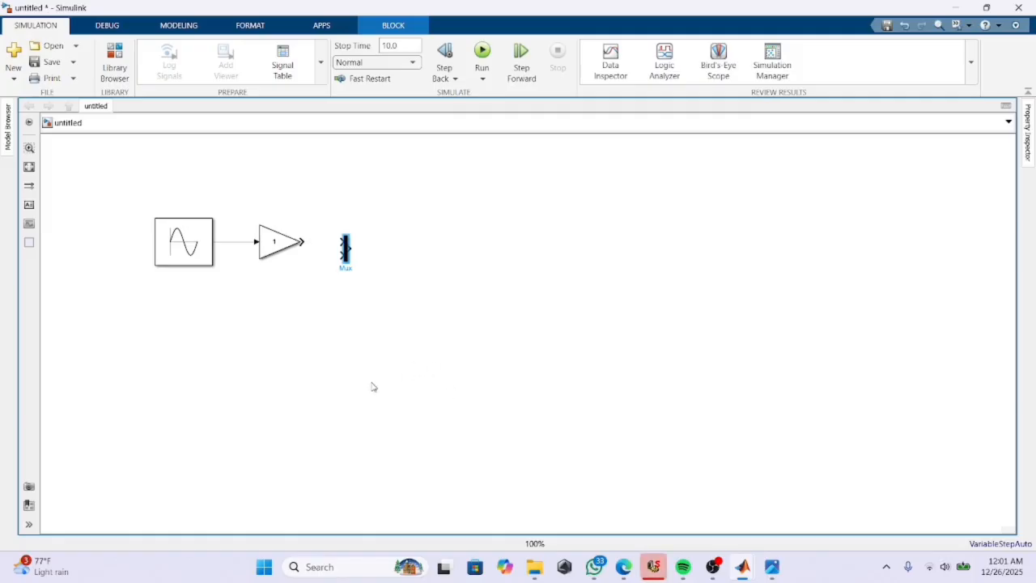
Step: Add a Scope block from Simulink/Sinks after the Mux, connecting the Mux to the Scope and the Gain output to the Mux's upper input
double_click(377, 329)
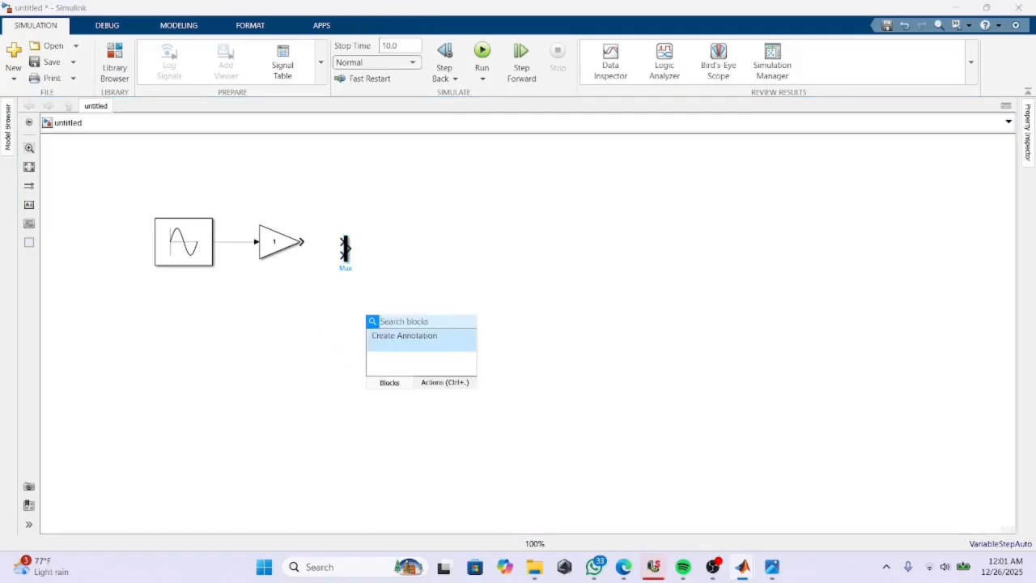
type("scop")
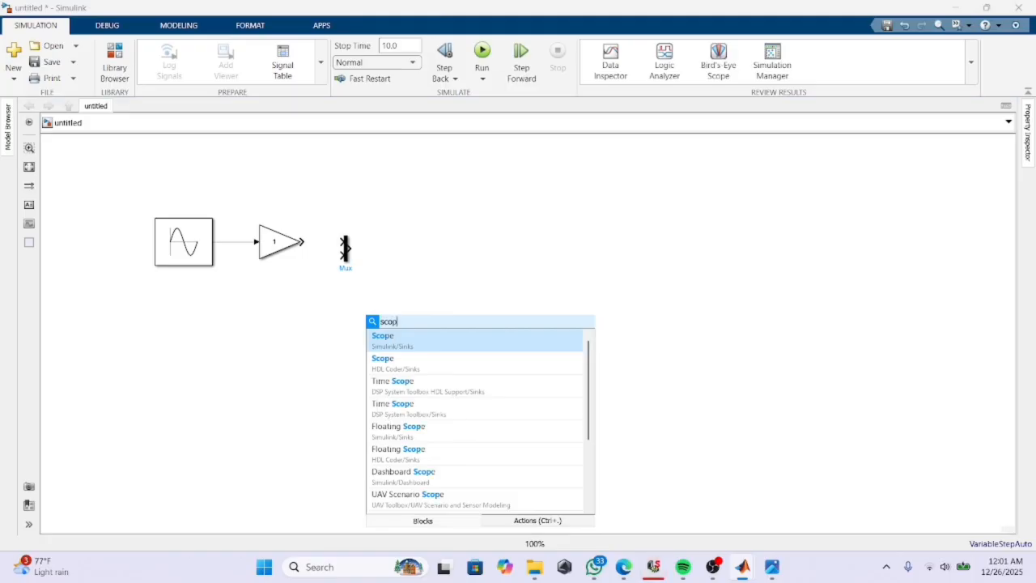
left_click(397, 348)
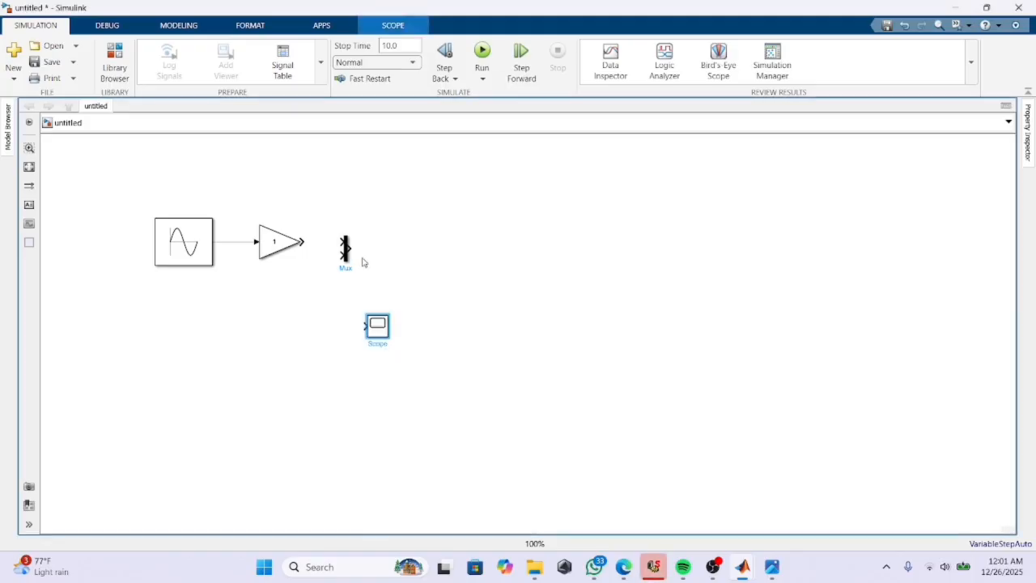
left_click_drag(378, 326, 392, 251)
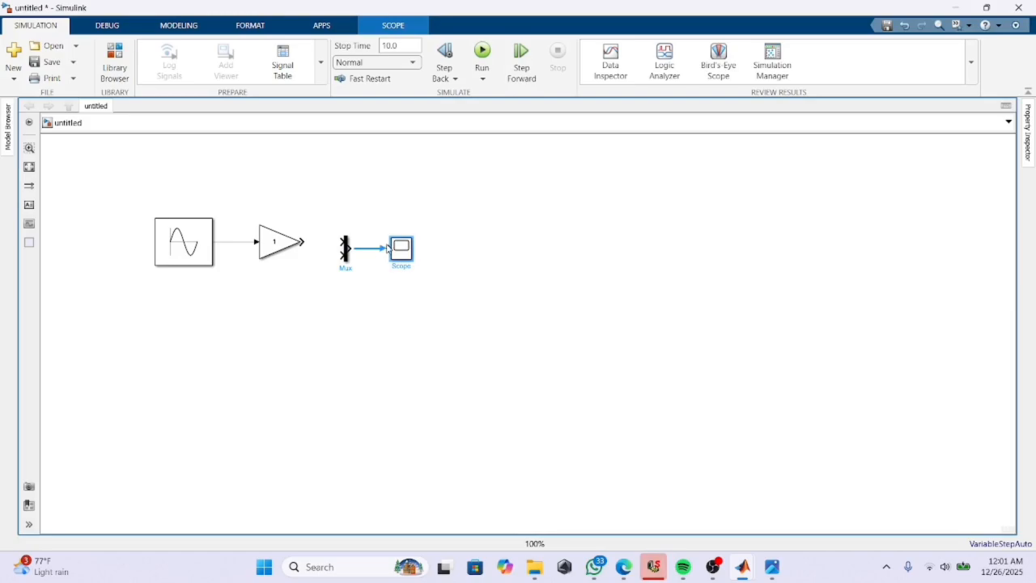
left_click(385, 248)
left_click(387, 250)
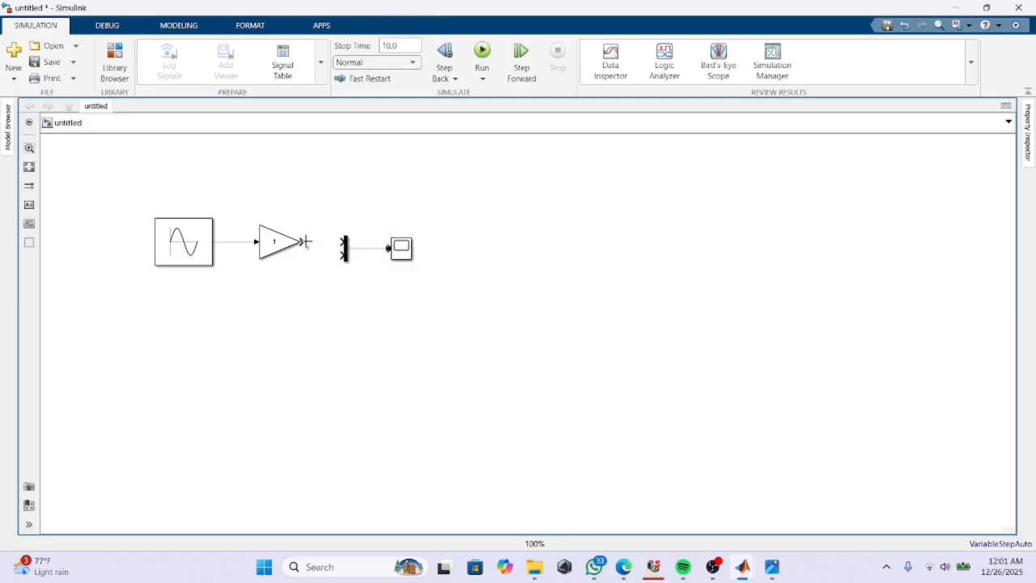
left_click_drag(305, 238, 339, 240)
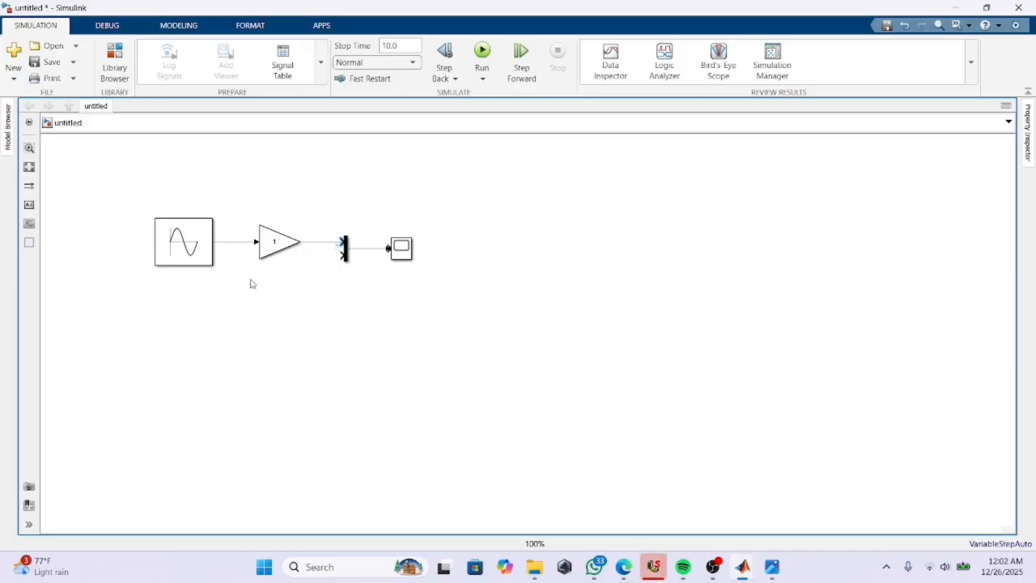
Step: Set the Gain block's gain to 2 and branch the Sine Wave signal to the Mux's free lower input
left_click(274, 243)
double_click(275, 244)
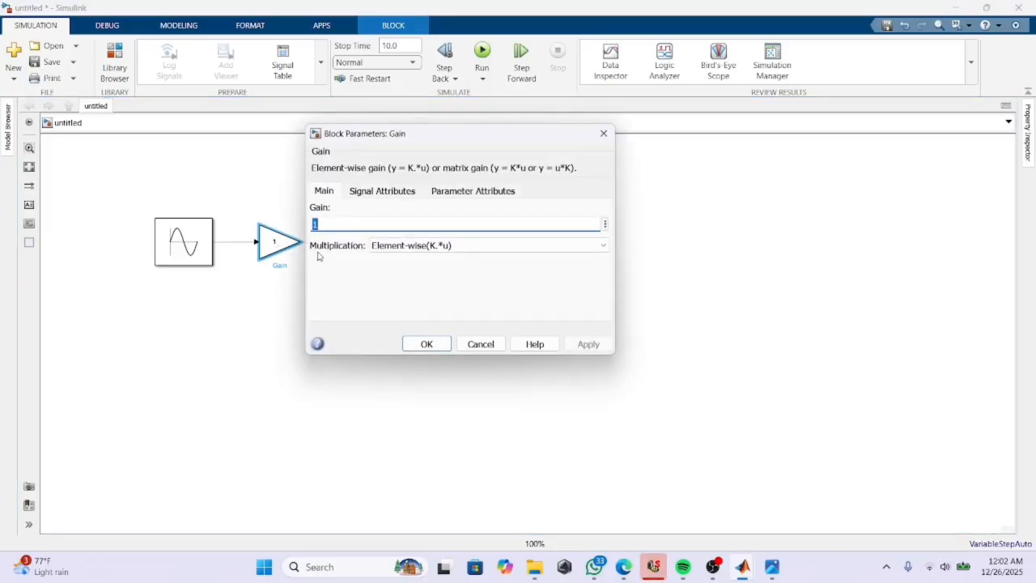
type("2w")
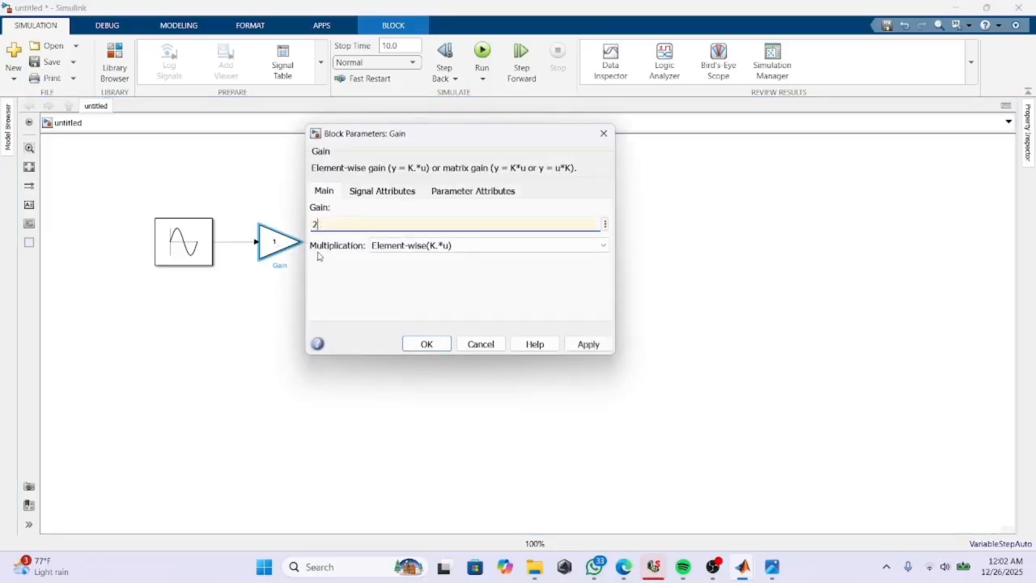
key("Return")
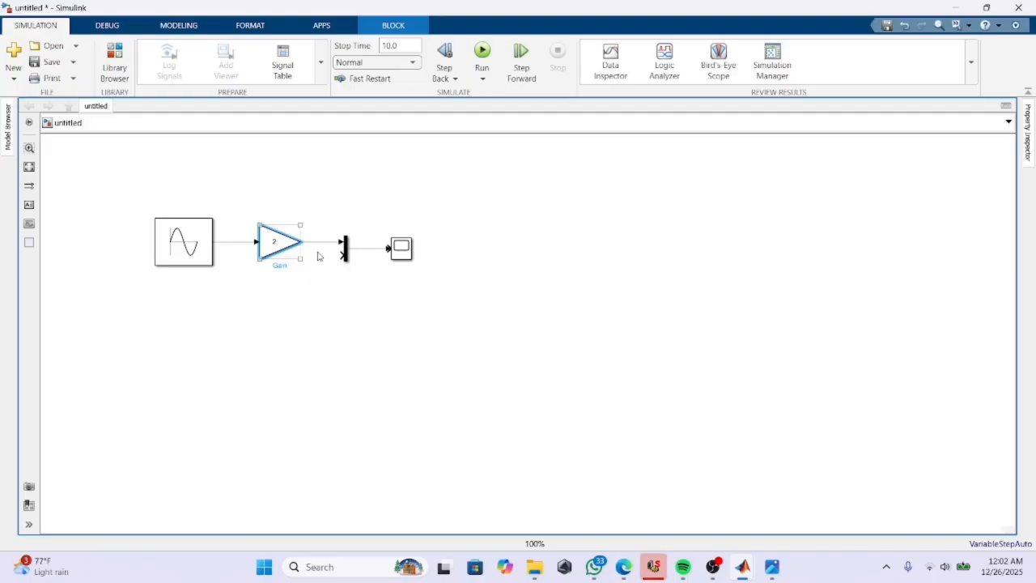
left_click(238, 242)
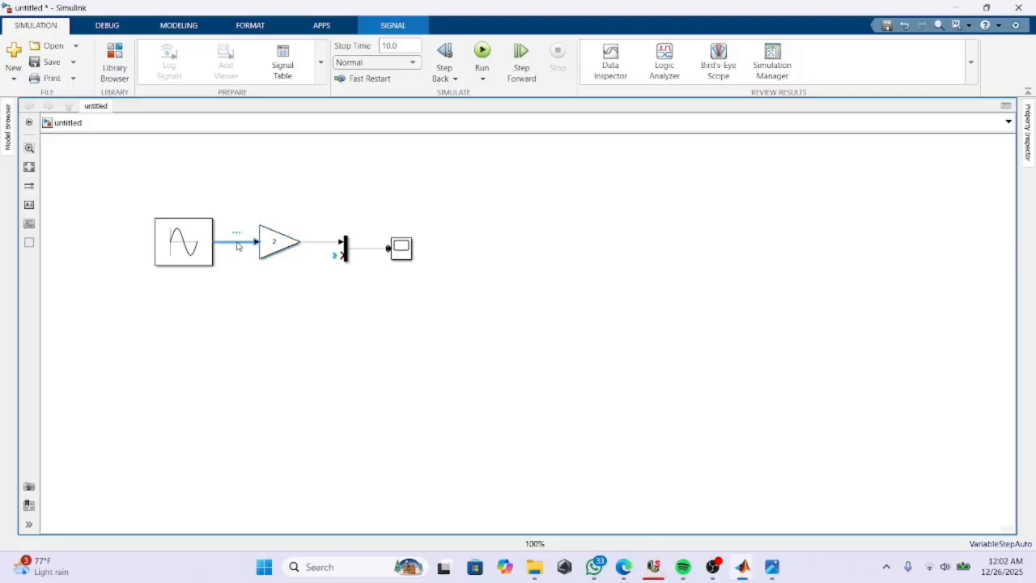
left_click_drag(336, 256, 249, 242)
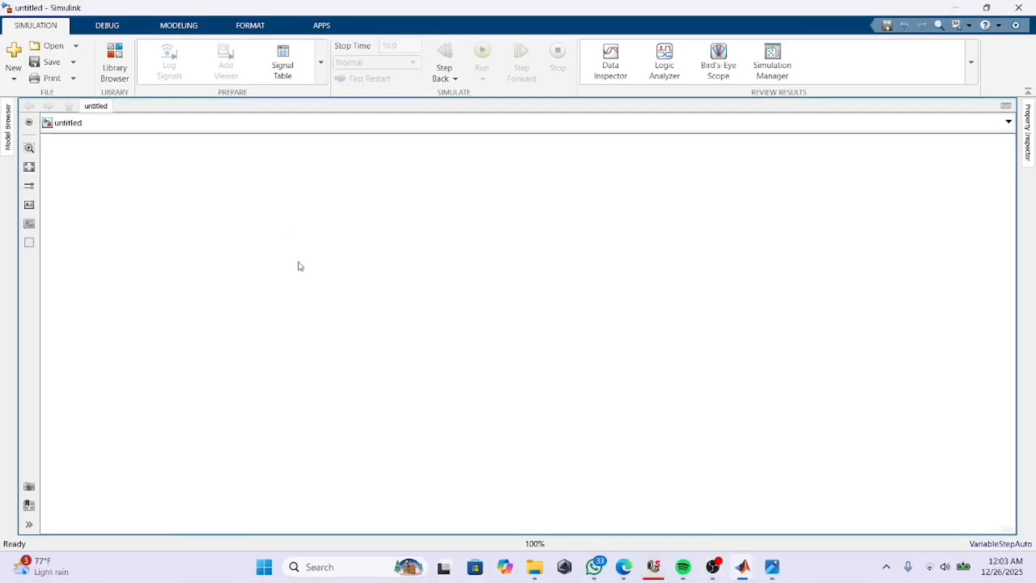
Step: Place a Sine Wave block from Simulink/Sources in the new empty model and enlarge it
double_click(130, 210)
type("sine")
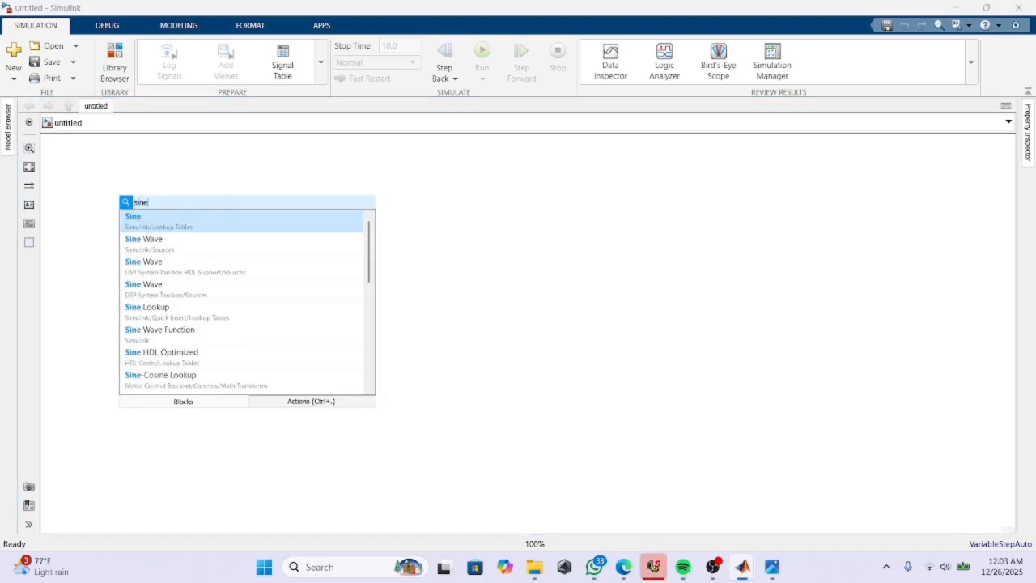
left_click(143, 244)
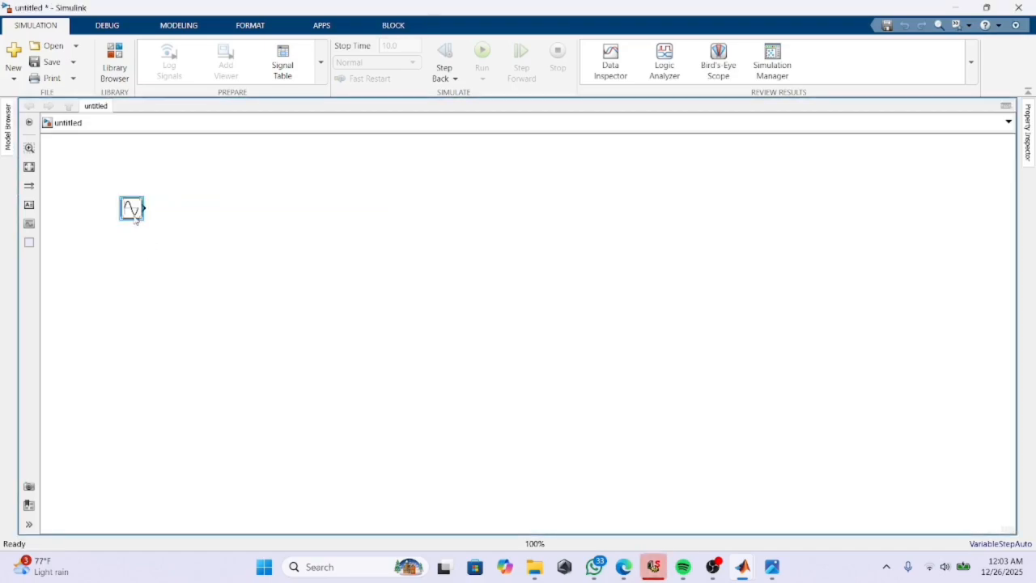
left_click_drag(134, 216, 186, 267)
left_click(253, 286)
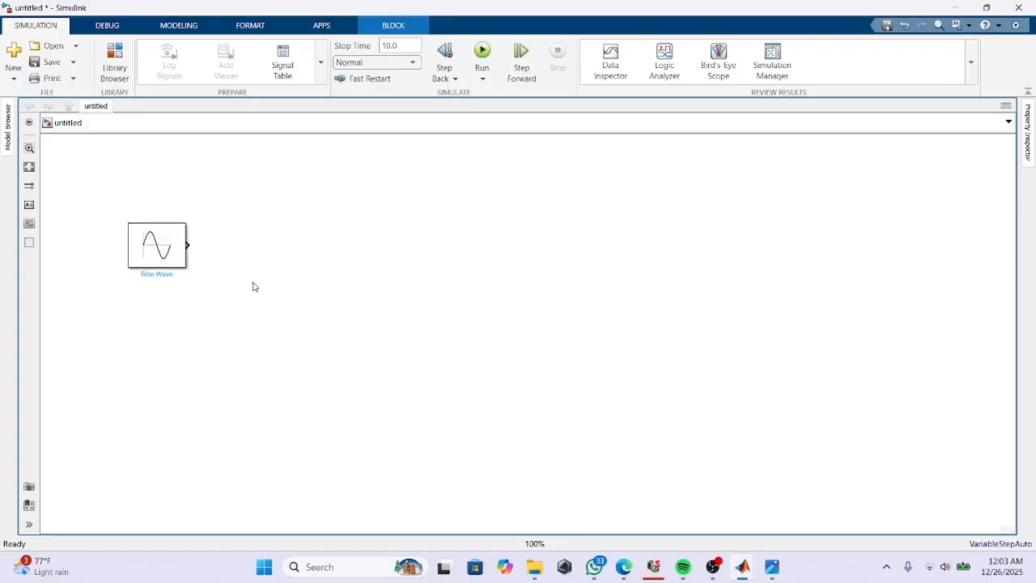
Step: Add a Gain block, enlarge it in line with the Sine Wave block, and connect the Sine Wave output to it
double_click(252, 285)
type("gain")
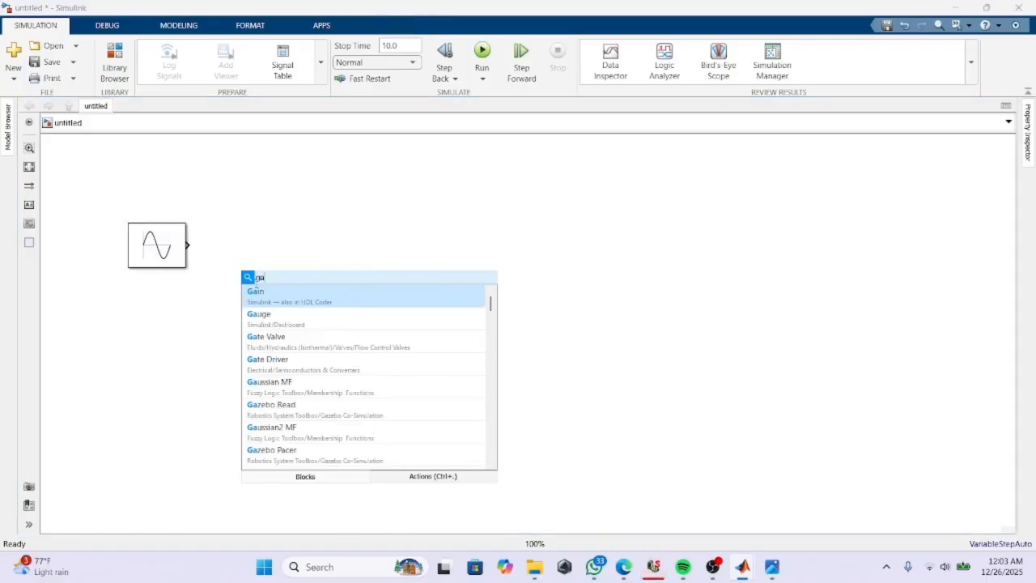
key("Return")
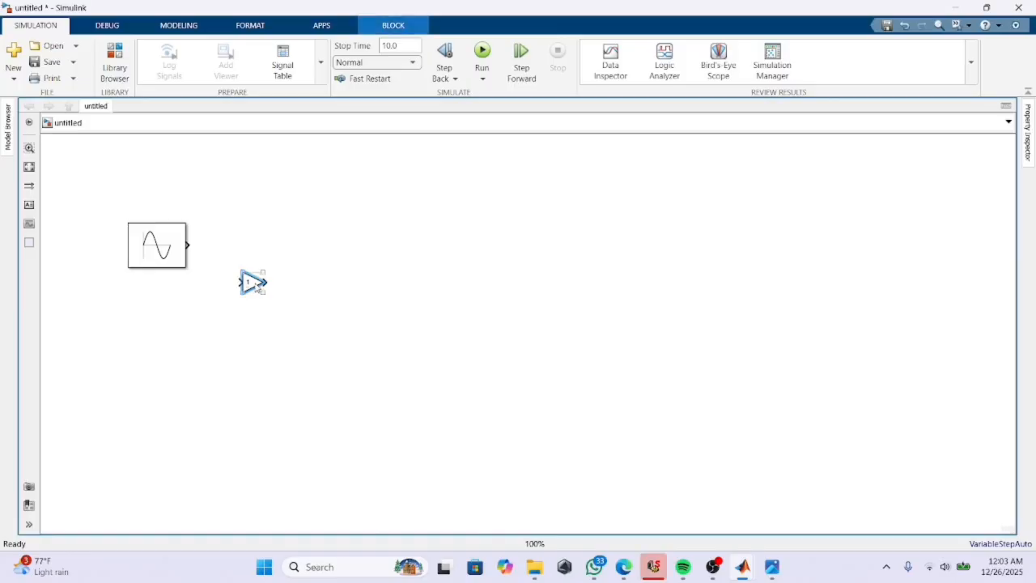
mouse_move(255, 286)
left_mouse_down()
mouse_move(234, 249)
mouse_move(213, 245)
mouse_move(253, 265)
mouse_move(241, 247)
left_mouse_up()
left_click(235, 249)
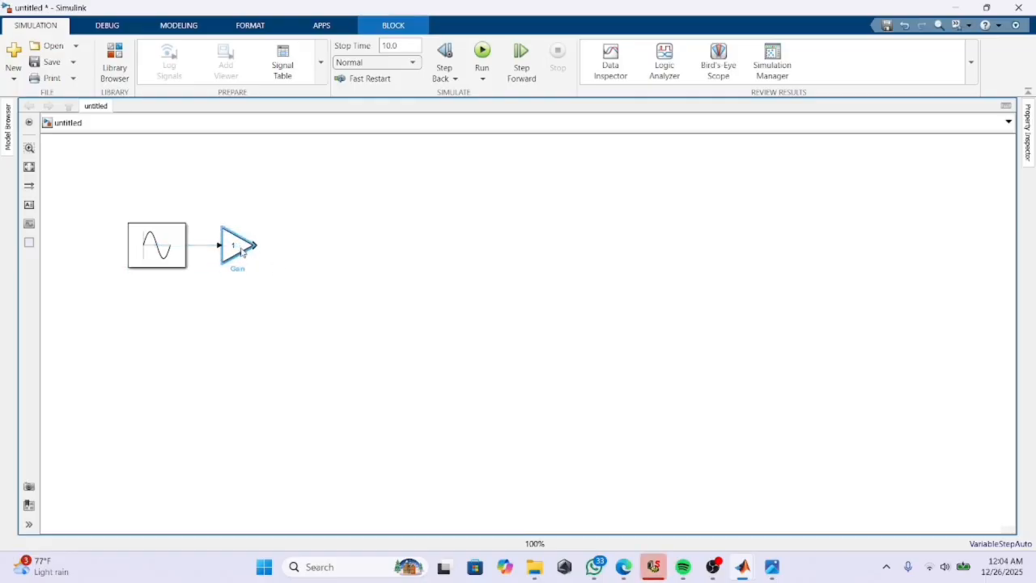
Step: Add a Mux block after the Gain, connecting the Gain output to its upper input and a Sine Wave branch to its lower input
left_click(373, 276)
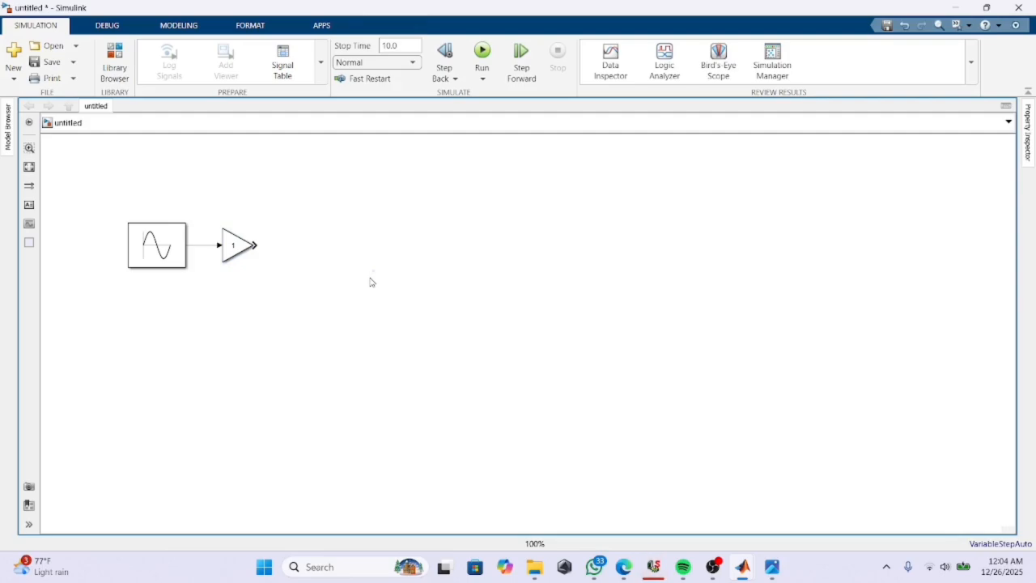
double_click(310, 266)
type("m")
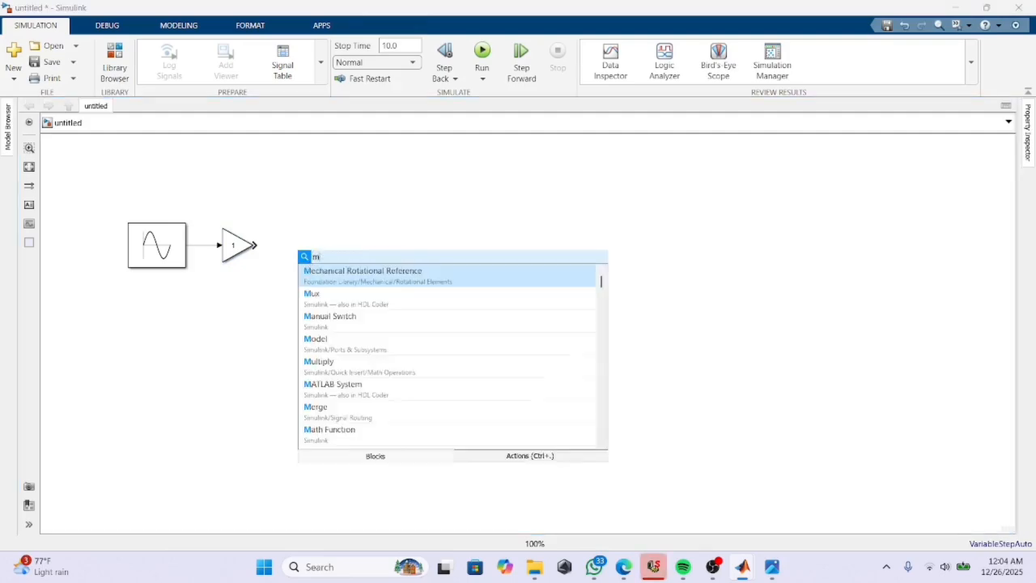
type("ux")
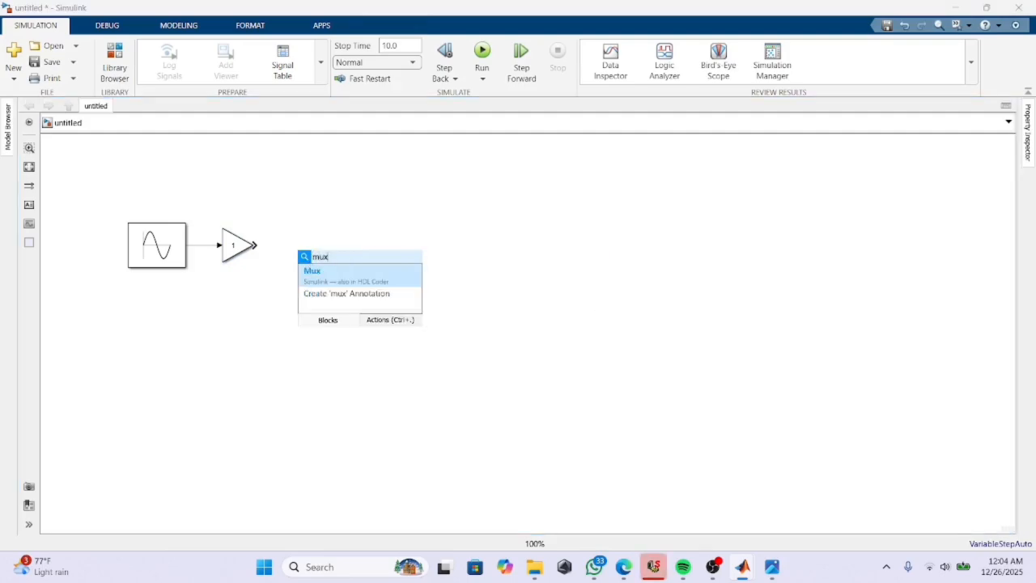
left_click(309, 279)
left_click_drag(310, 268, 288, 255)
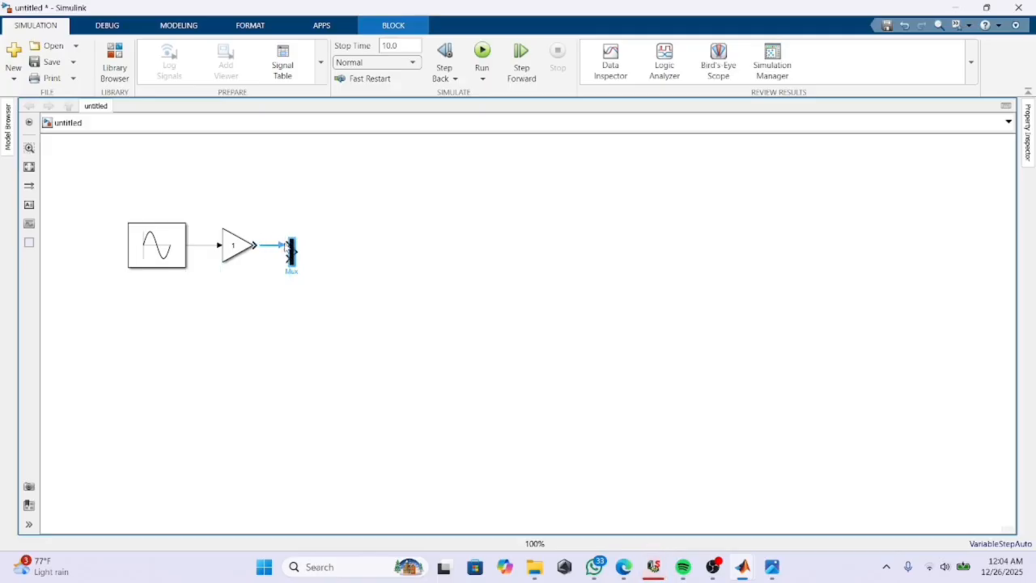
left_click(286, 247)
left_click_drag(283, 260, 204, 246)
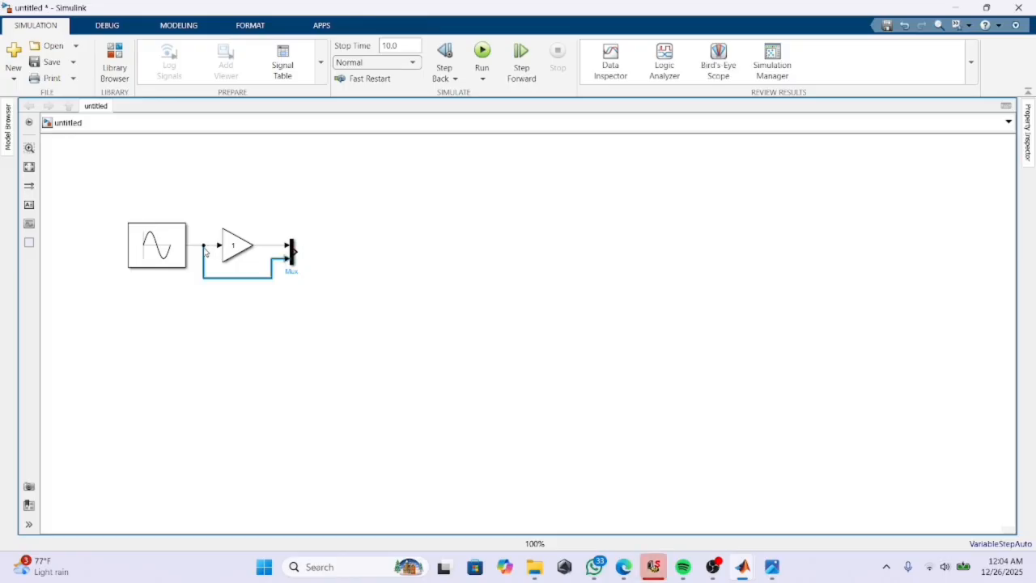
Step: Add a Demux block after the Mux, aligned with it, and connect the Mux output to the Demux input
double_click(352, 263)
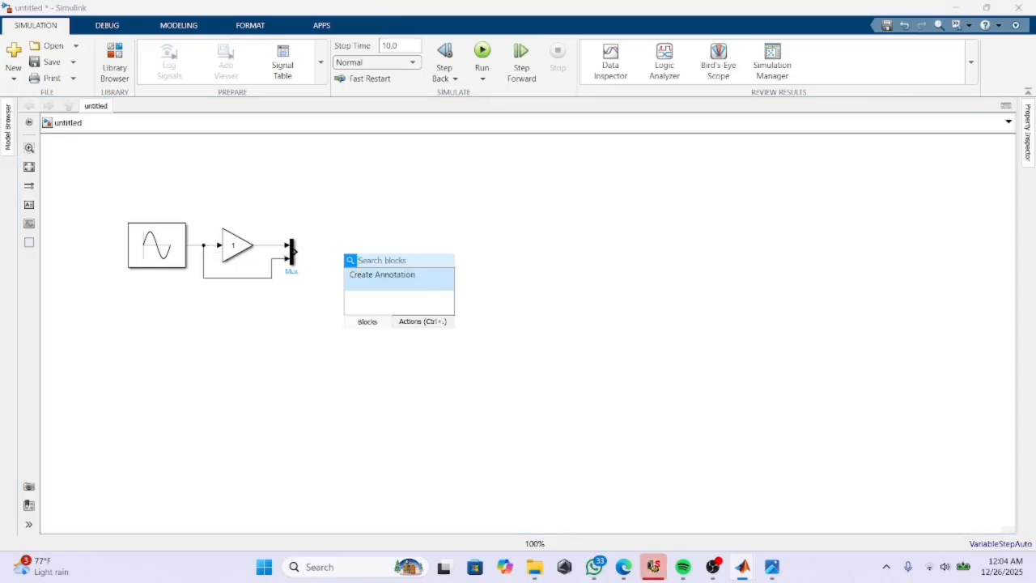
type("demu")
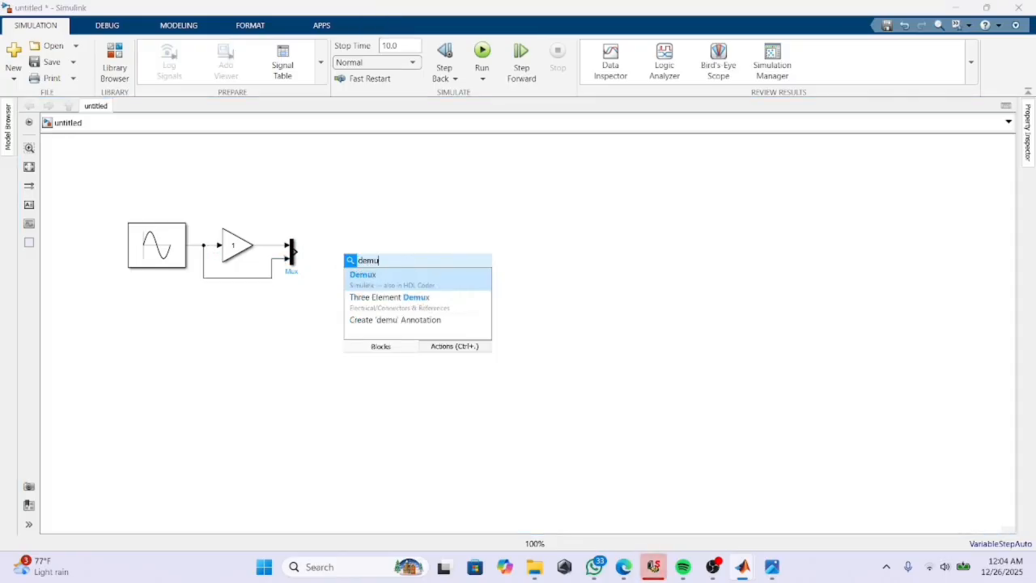
left_click(362, 277)
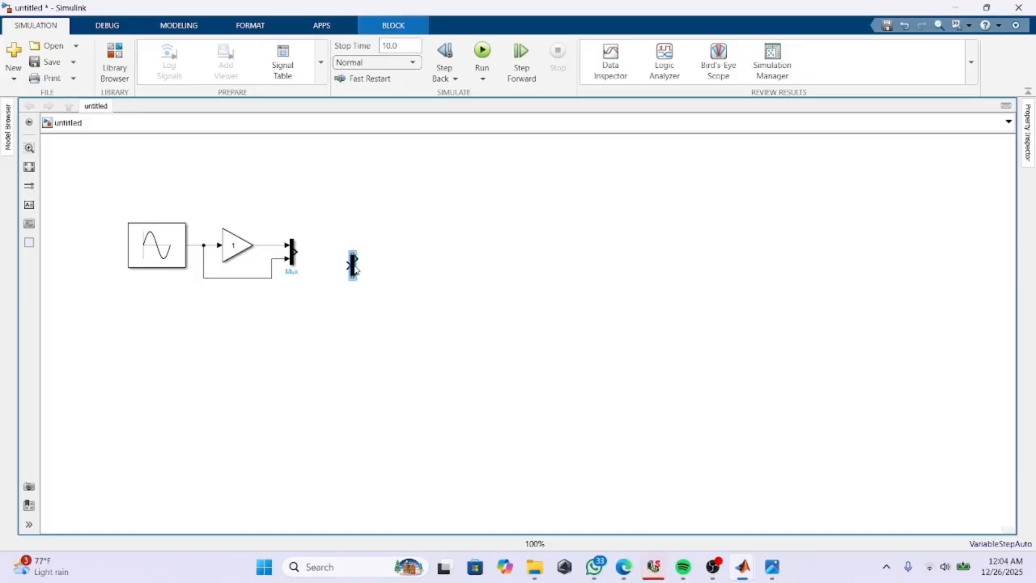
left_click_drag(355, 269, 336, 253)
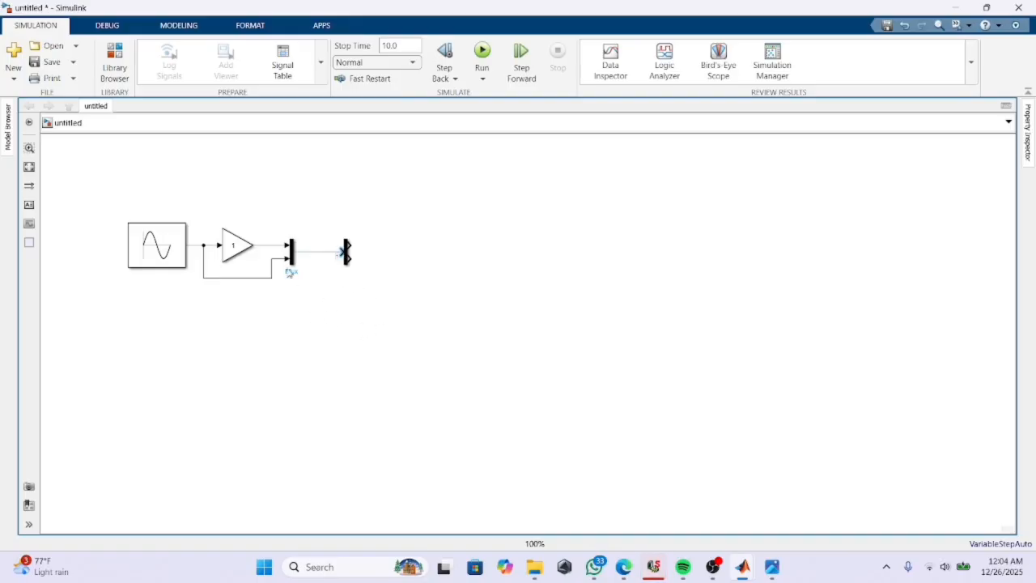
Step: Add a Scope block from Simulink/Sinks after the Demux and connect the Demux's upper output to it
double_click(404, 273)
type("sxop")
key("BackSpace")
key("BackSpace")
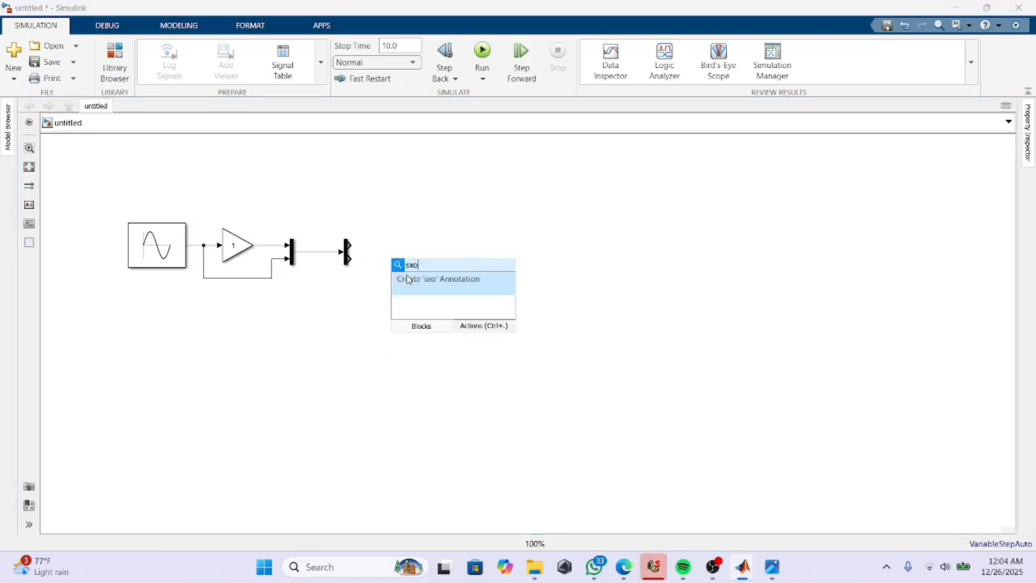
key("BackSpace")
type("cop")
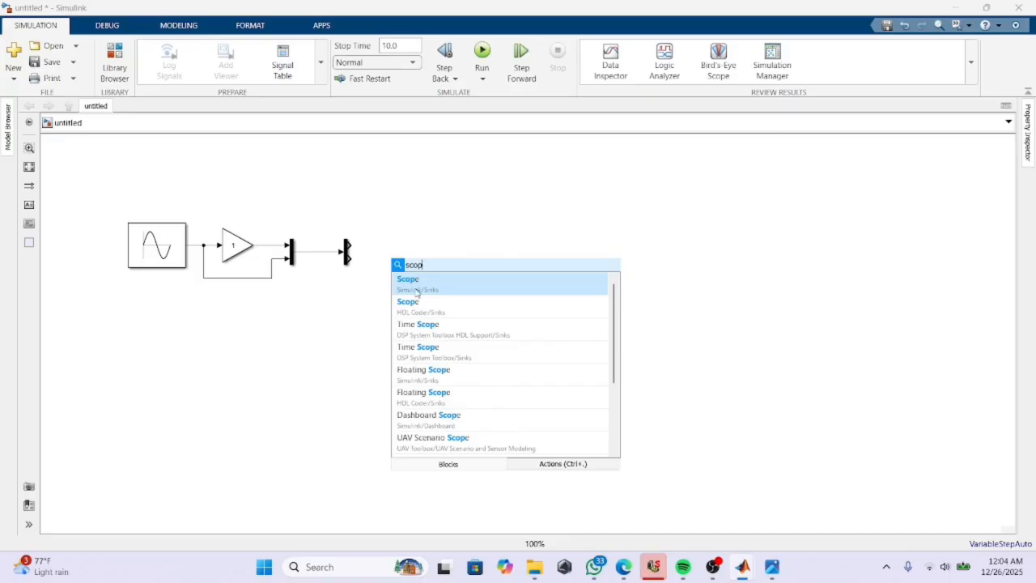
left_click(417, 285)
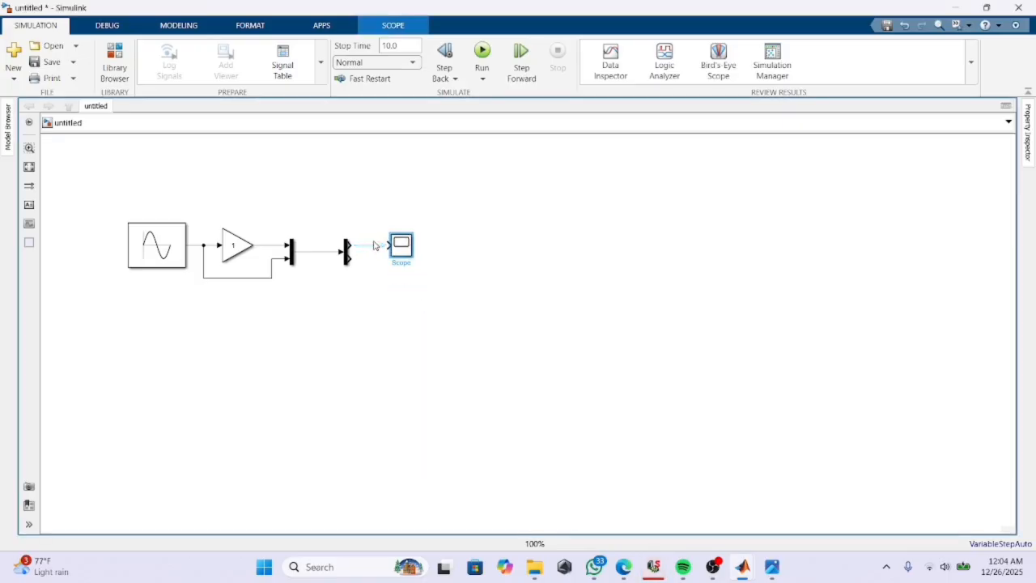
left_click(372, 247)
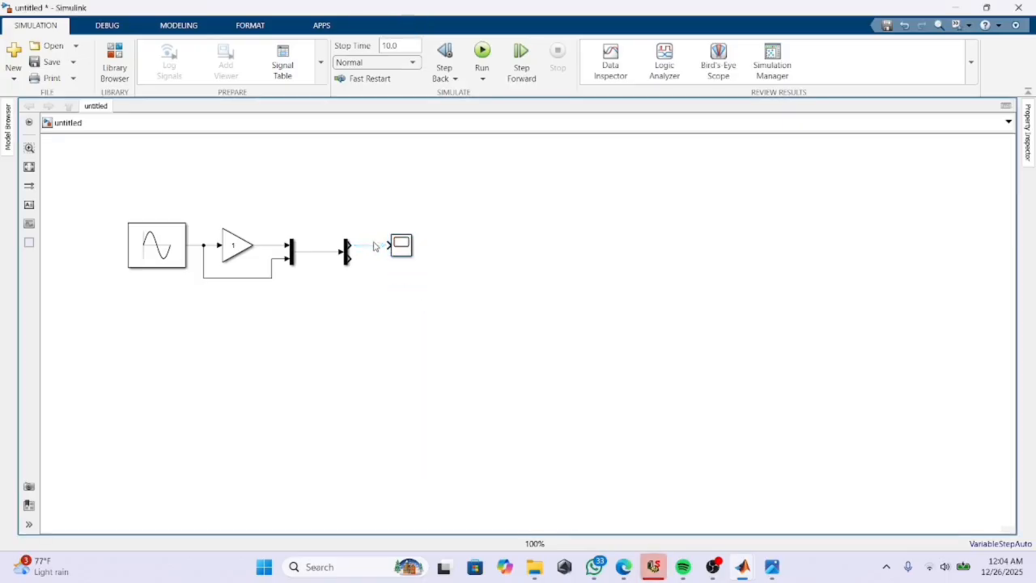
Step: Add a second Scope from Simulink/Sinks below the first, space both around the Demux, and connect the Demux's lower output to it
double_click(406, 286)
type("scop")
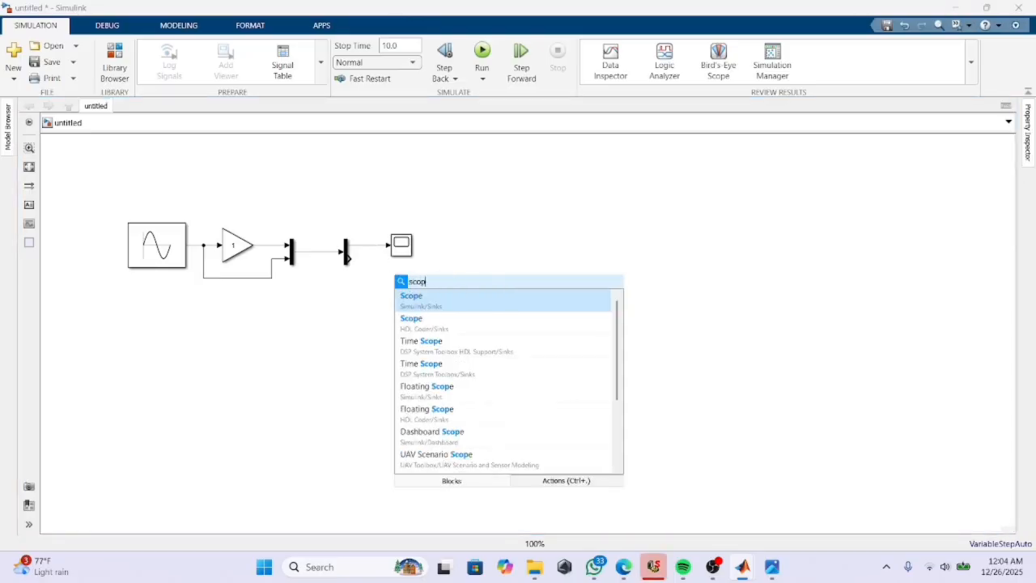
left_click(418, 310)
mouse_move(409, 296)
left_mouse_down()
mouse_move(397, 296)
mouse_move(395, 275)
mouse_move(405, 297)
left_mouse_up()
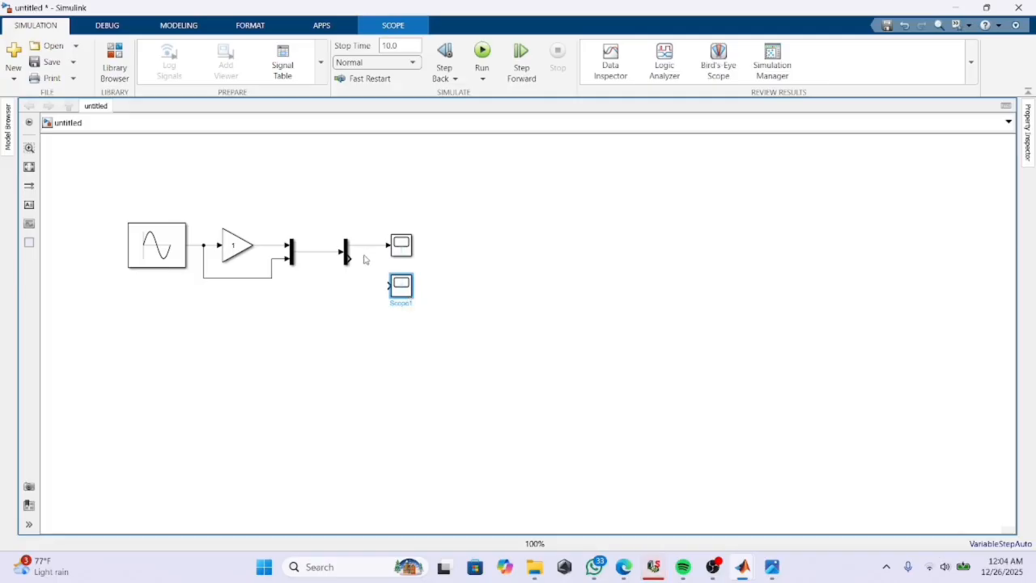
left_click_drag(407, 251, 407, 236)
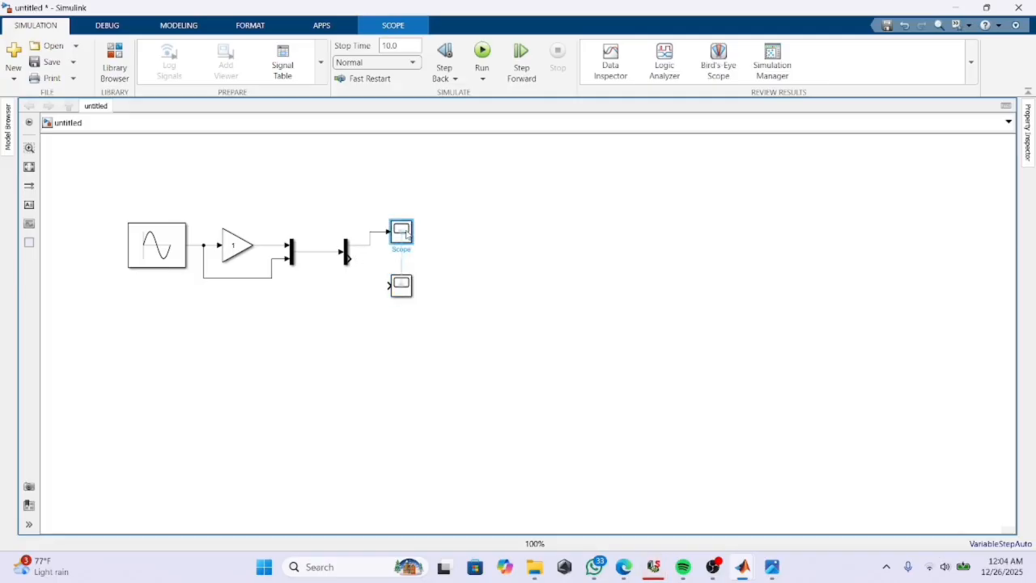
left_click_drag(402, 280, 400, 272)
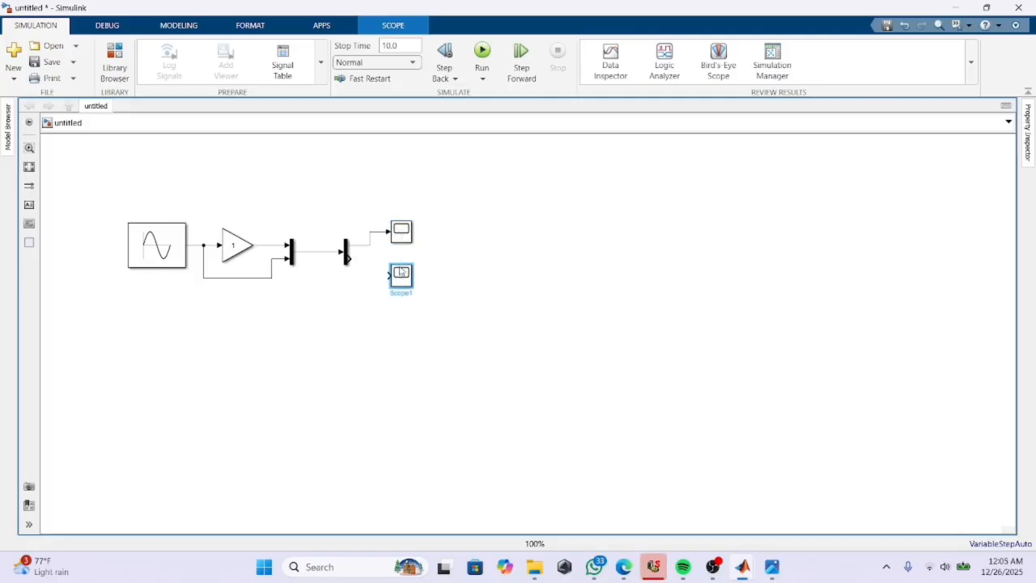
left_click(351, 258)
left_click_drag(351, 259, 387, 276)
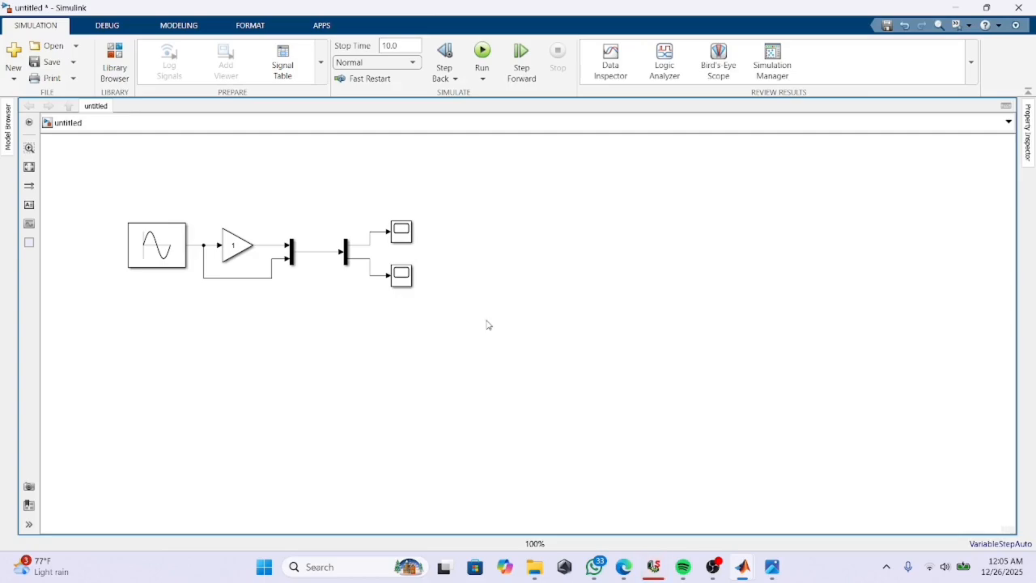
Step: Set the Gain block's gain to 2
left_click(236, 244)
double_click(236, 243)
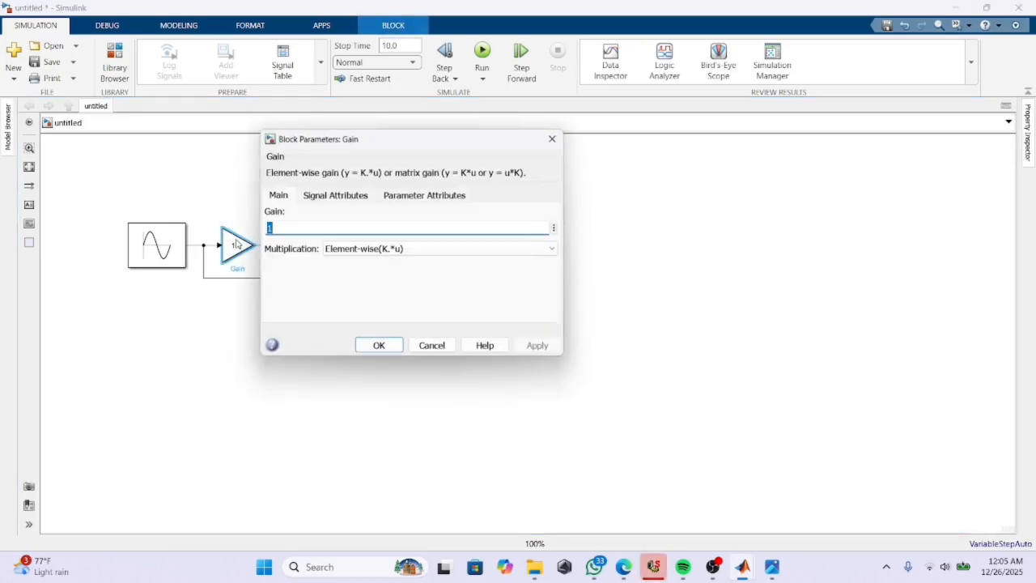
key("BackSpace")
type("2")
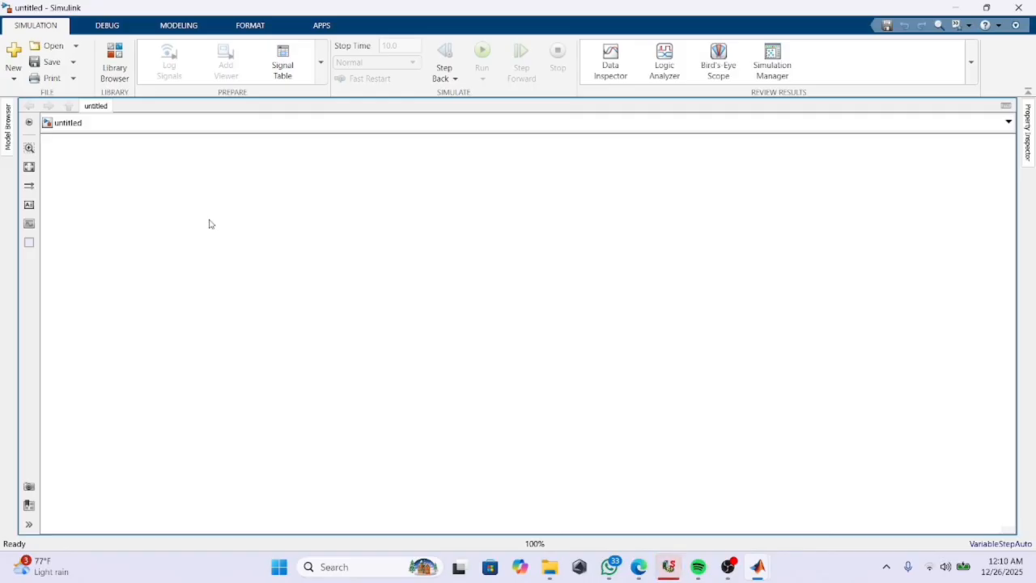
Step: Place a Simulink Switch block in the new empty model and enlarge it
double_click(165, 261)
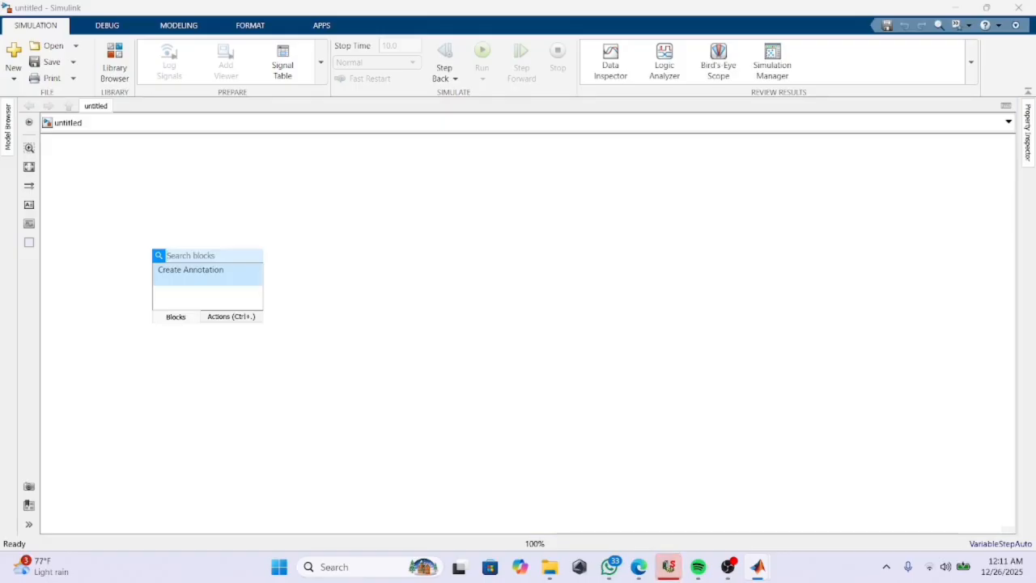
type("switch")
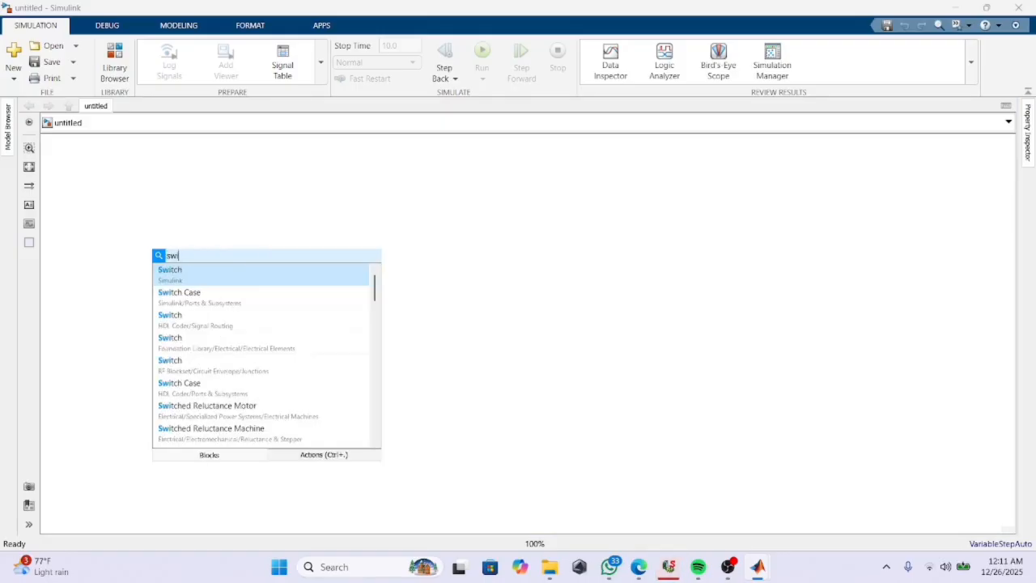
left_click(179, 280)
left_click_drag(177, 273, 374, 292)
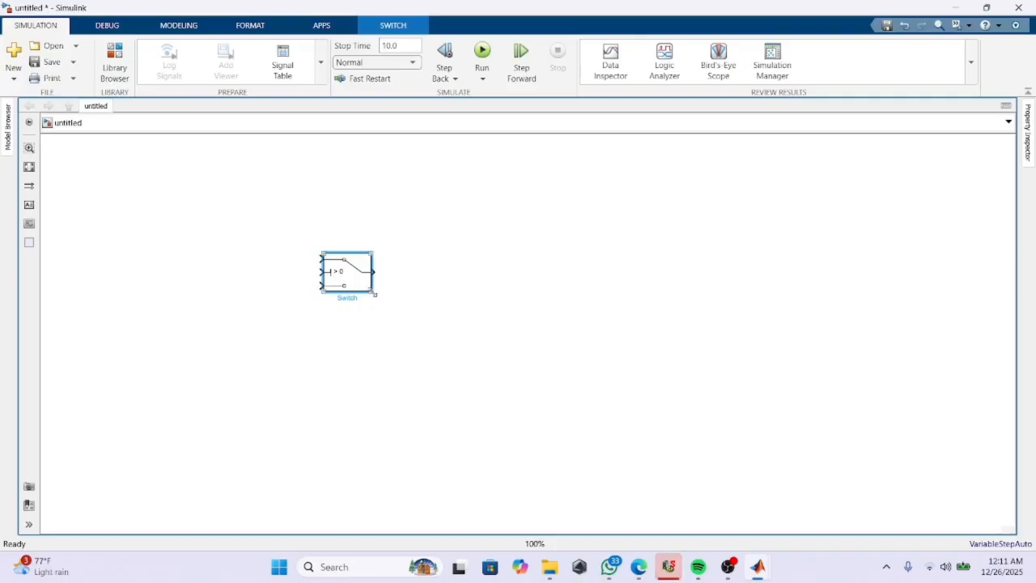
left_click(351, 331)
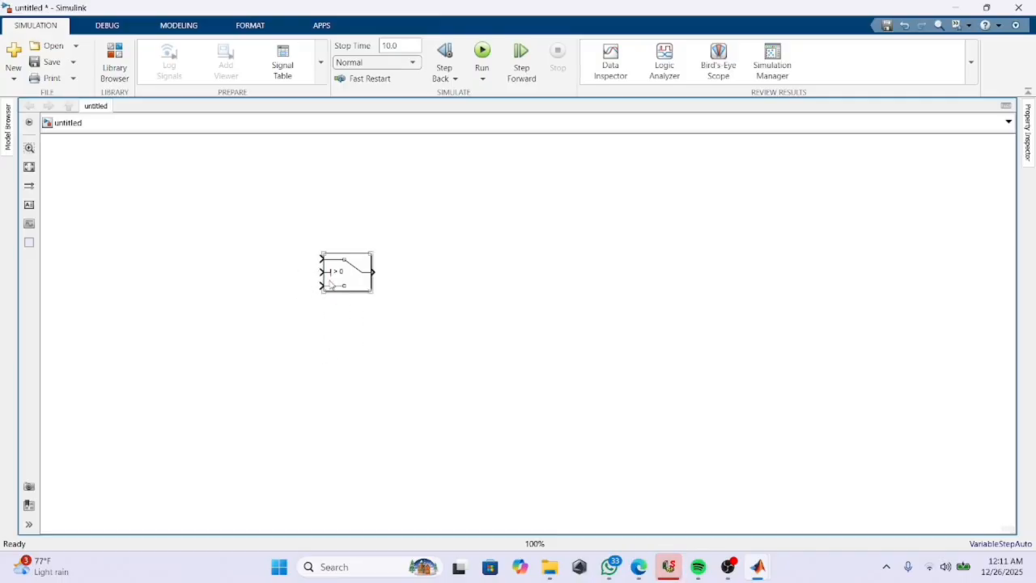
Step: Add a Constant block above and before the Switch and connect it to the Switch's upper input
double_click(289, 303)
type("cont")
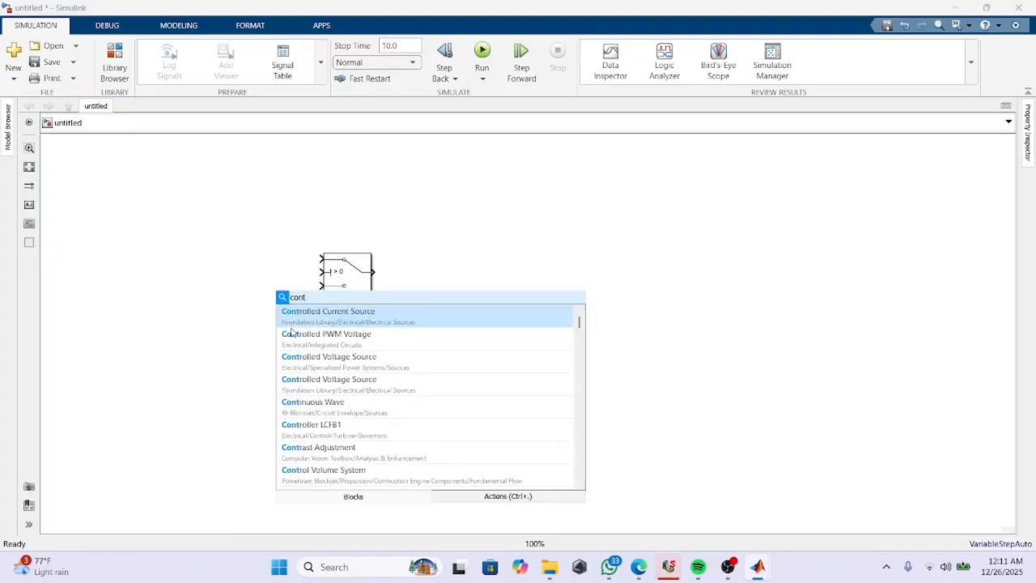
key("BackSpace")
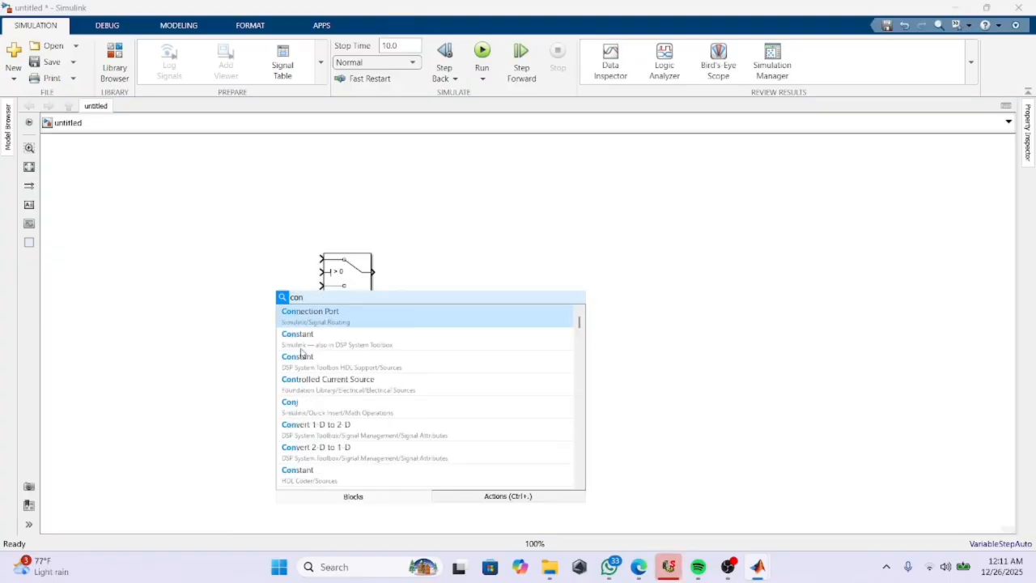
left_click(300, 352)
mouse_move(287, 296)
left_mouse_down()
mouse_move(268, 233)
mouse_move(316, 257)
left_mouse_up()
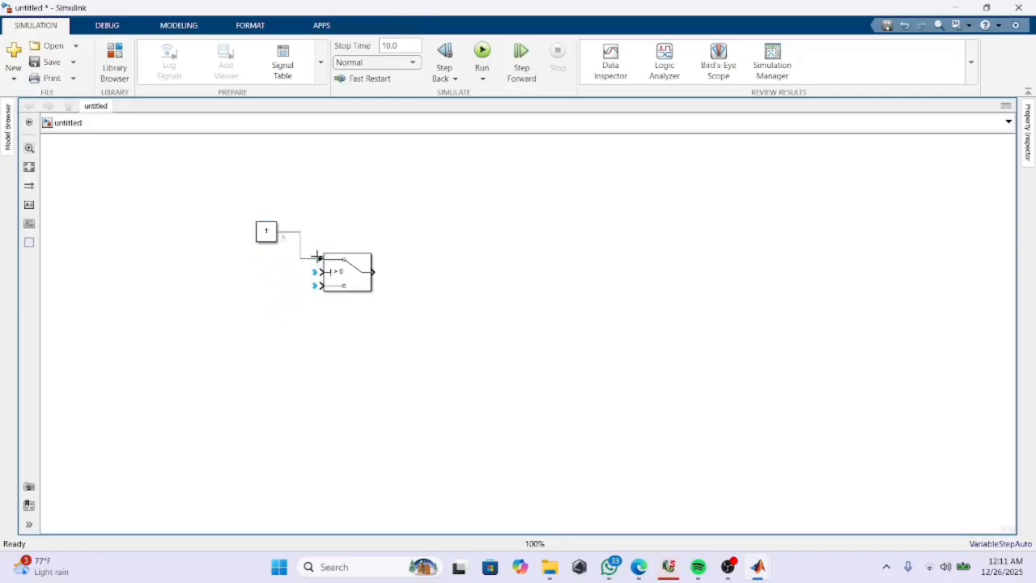
Step: Add a second Constant block below the first and connect it to the Switch's middle control input
double_click(262, 281)
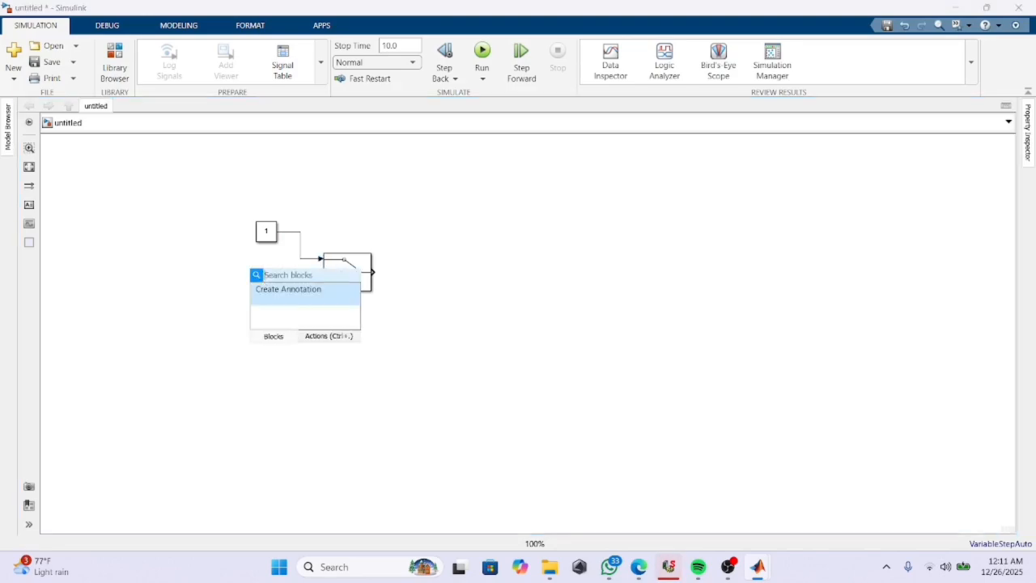
type("const")
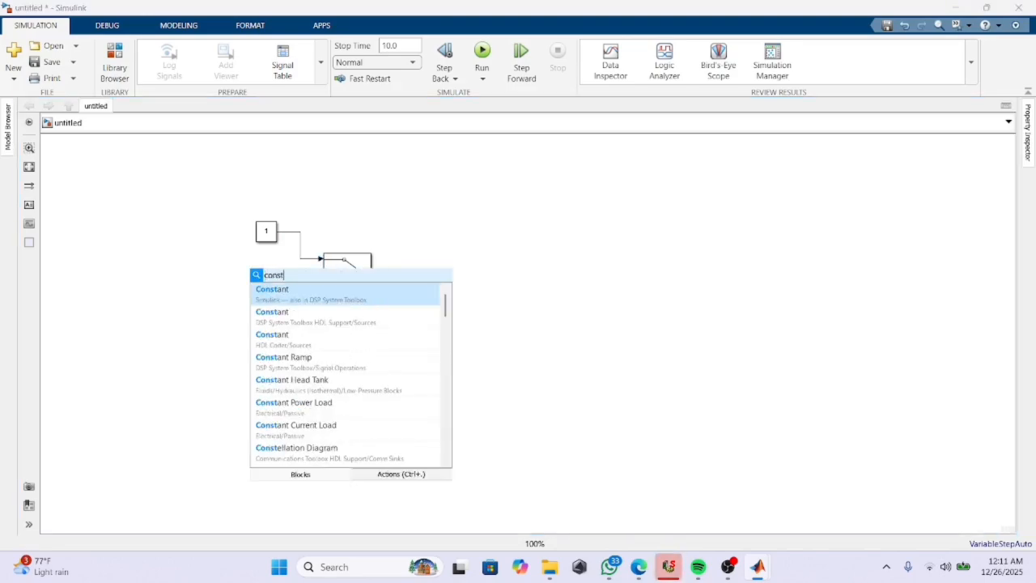
left_click(262, 298)
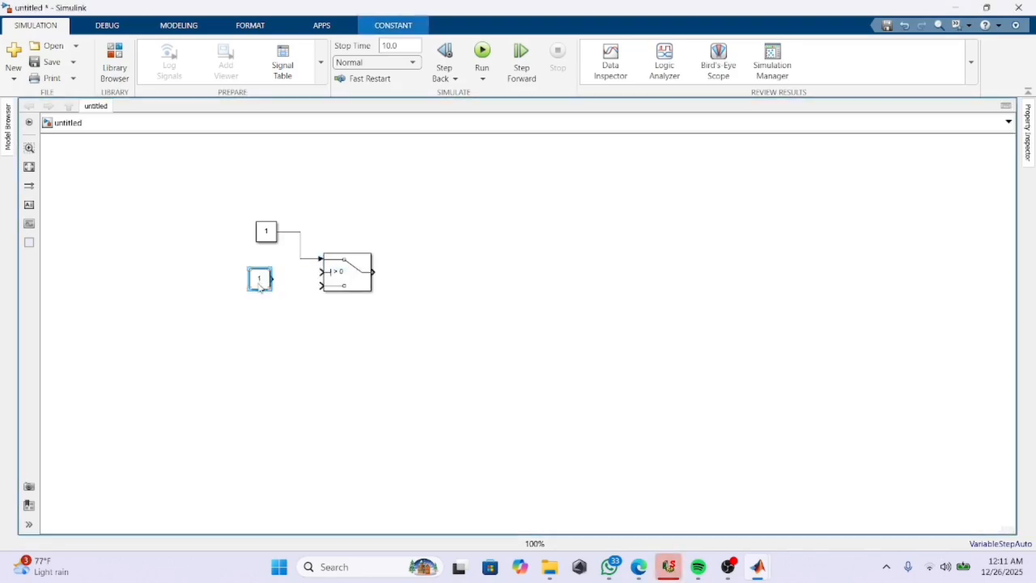
mouse_move(258, 283)
left_mouse_down()
mouse_move(264, 272)
mouse_move(319, 275)
mouse_move(263, 275)
mouse_move(262, 266)
left_mouse_up()
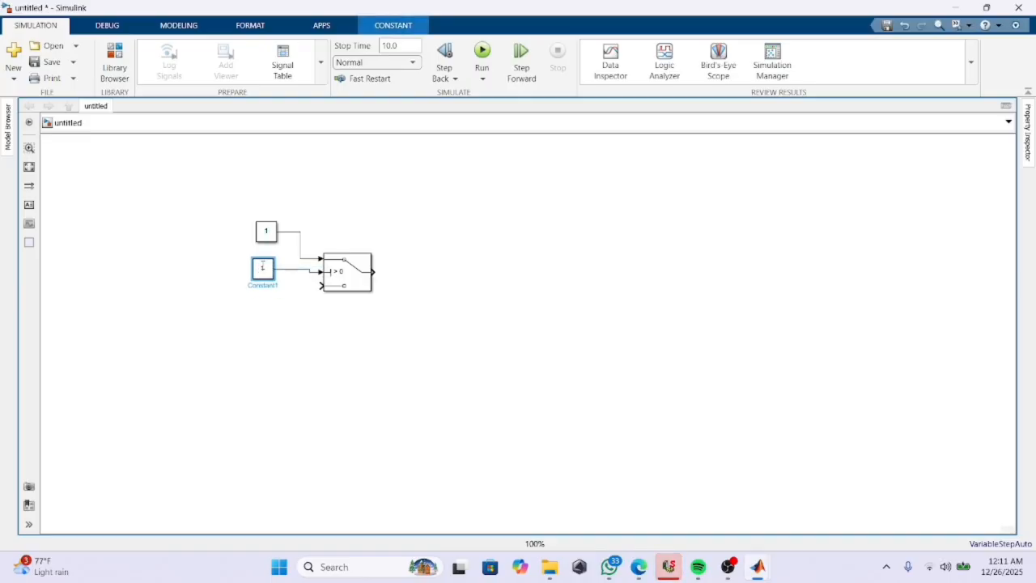
Step: Add a third Constant block below the other two and connect it to the Switch's lower input
double_click(281, 323)
type("con")
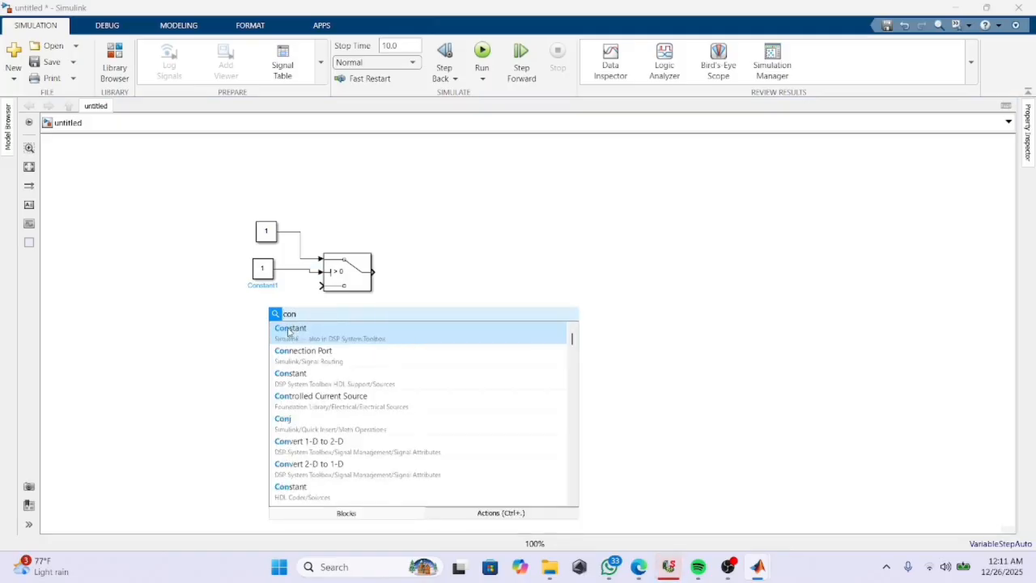
left_click(288, 331)
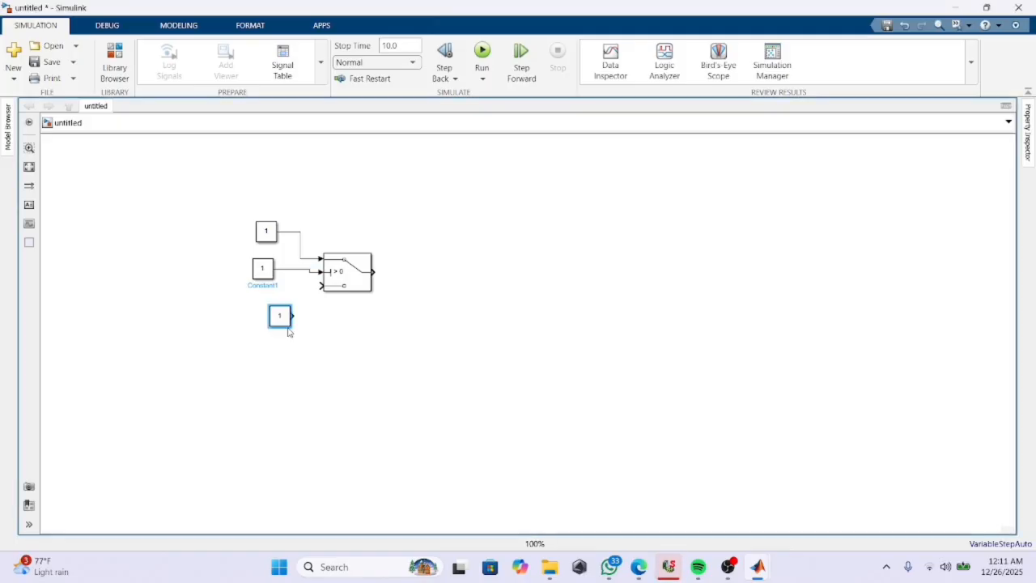
left_click_drag(285, 310, 320, 285)
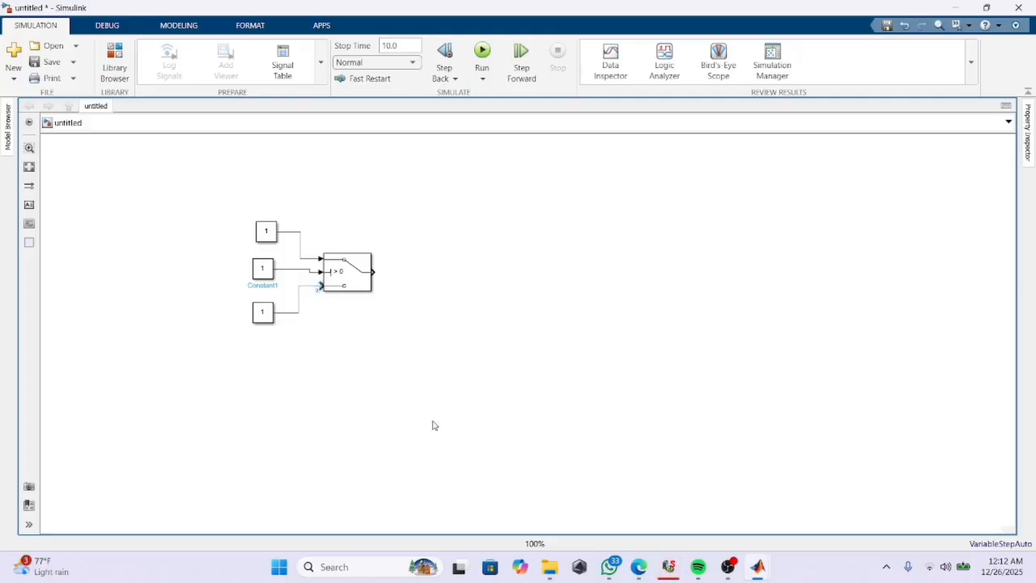
left_click(271, 280)
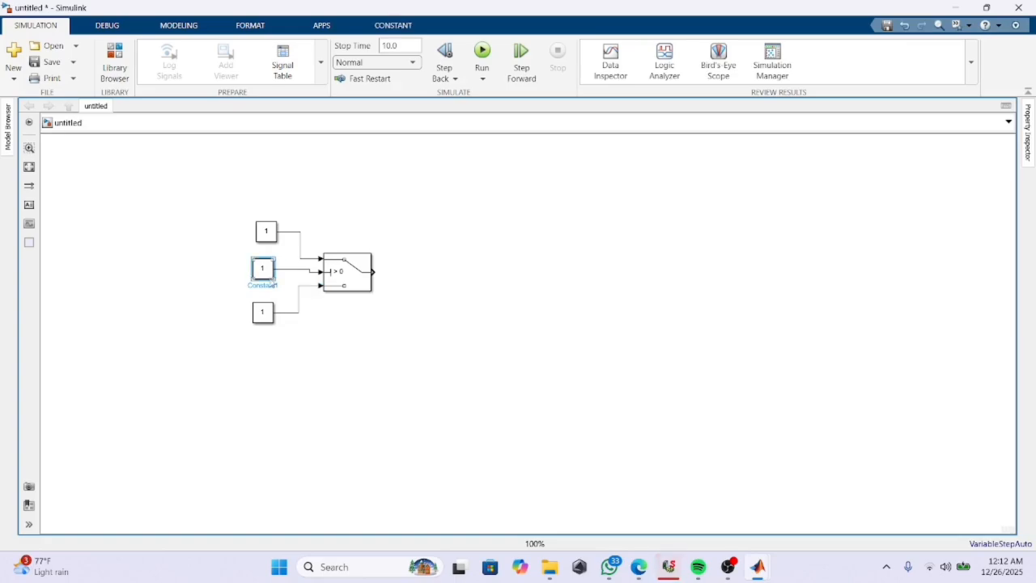
Step: Set the value of the Constant feeding the Switch's upper input to 30
left_click(266, 232)
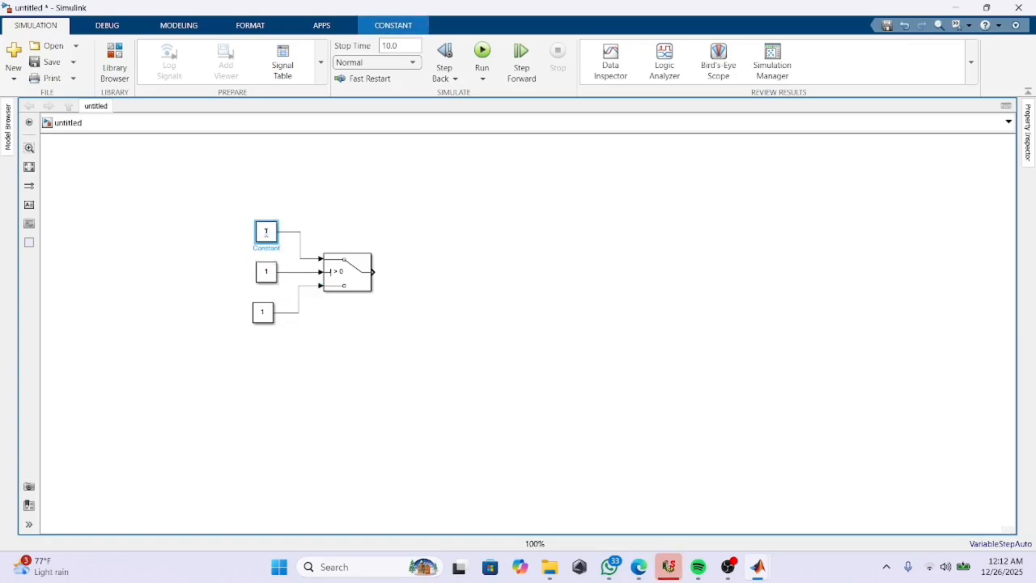
double_click(267, 233)
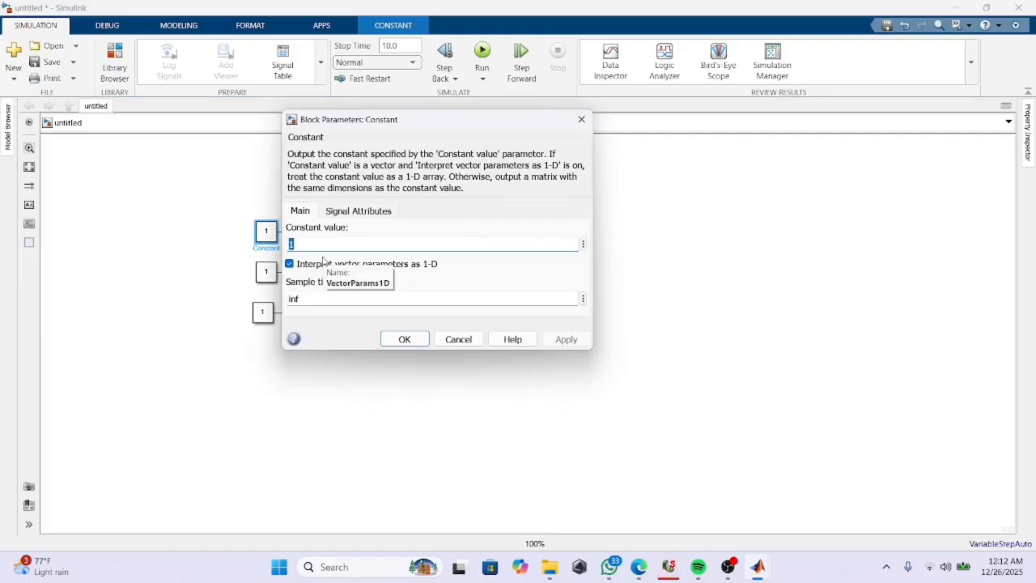
type("3")
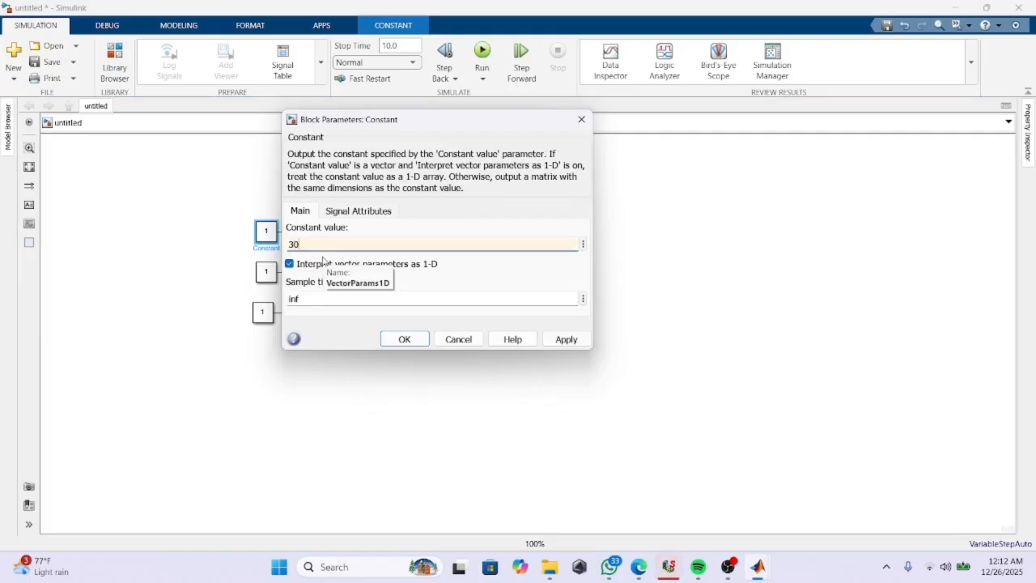
type("0")
key("Return")
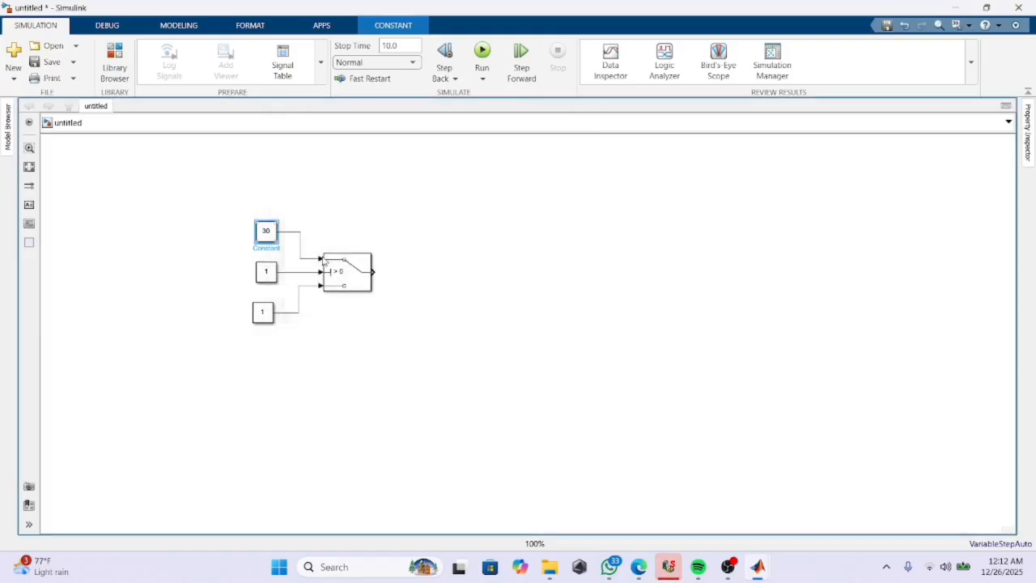
Step: Set the value of the Constant feeding the Switch's lower input to 40
double_click(263, 314)
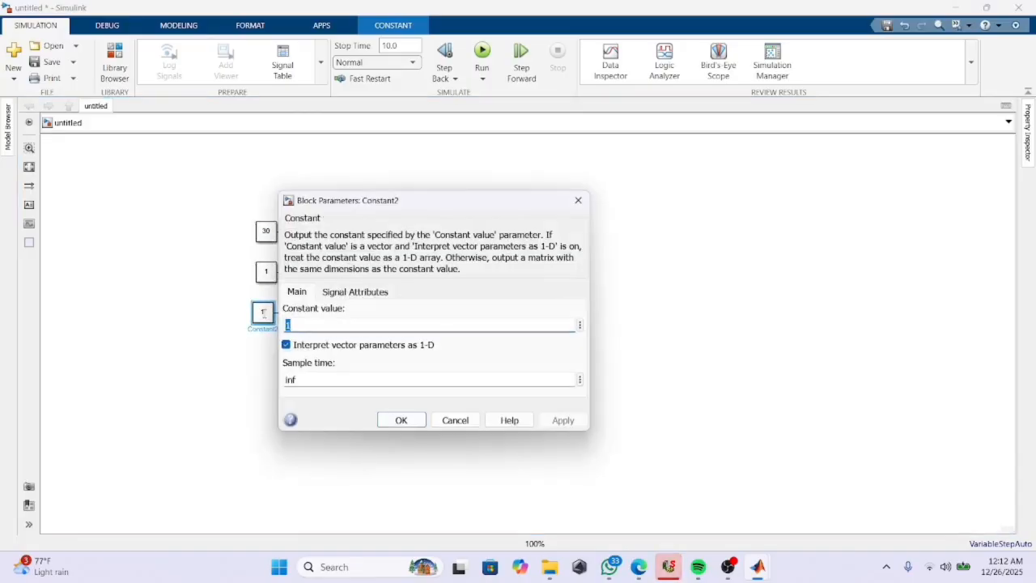
type("40")
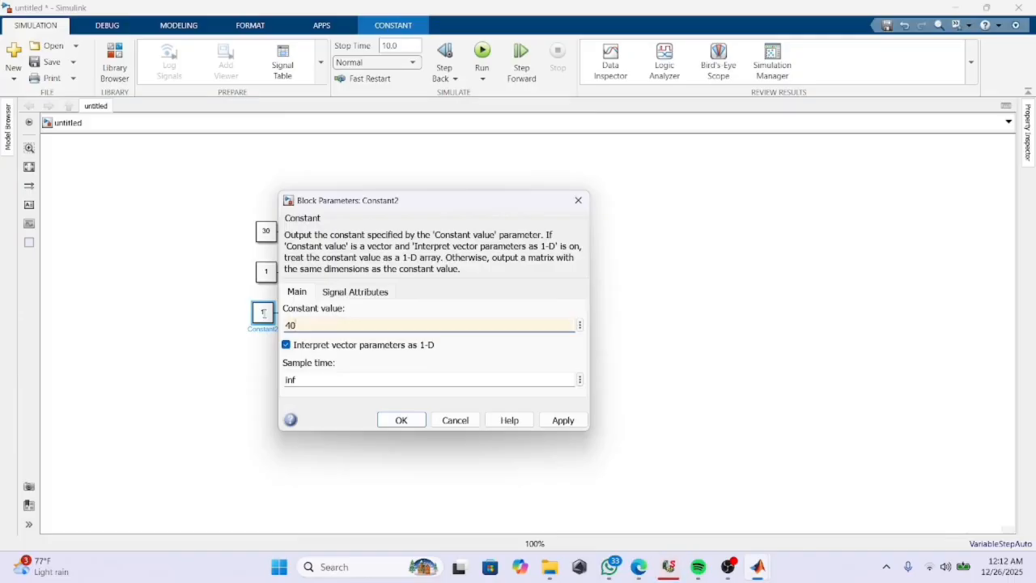
key("Return")
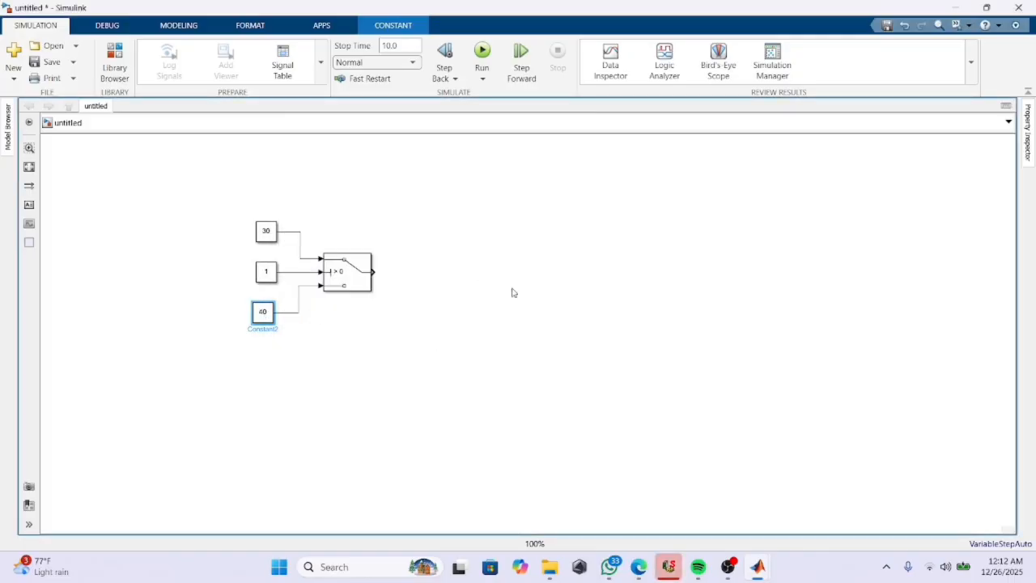
Step: Add a Display block after the Switch, align it with the Switch's output and connect the two
double_click(449, 292)
type("dis")
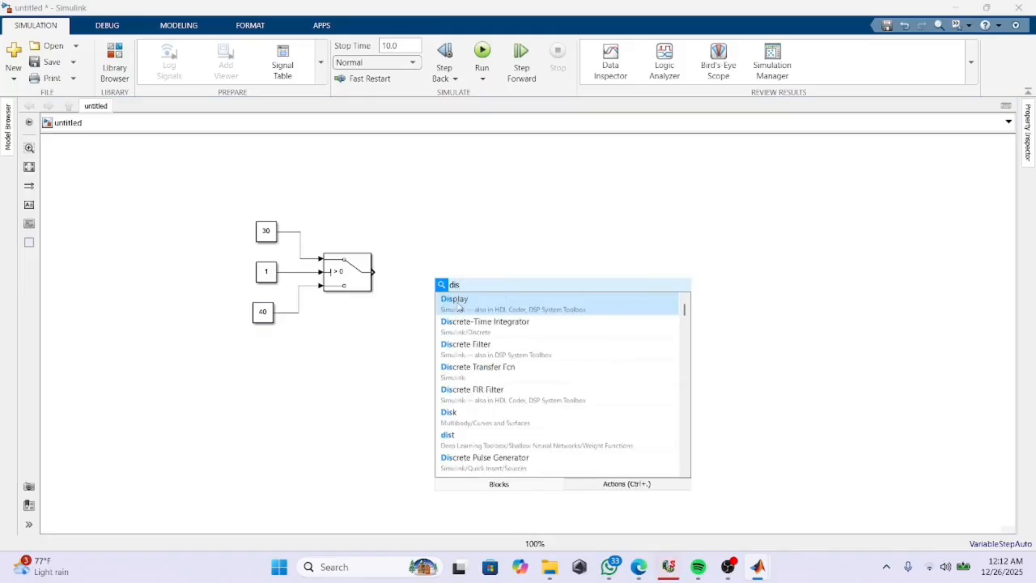
left_click(458, 306)
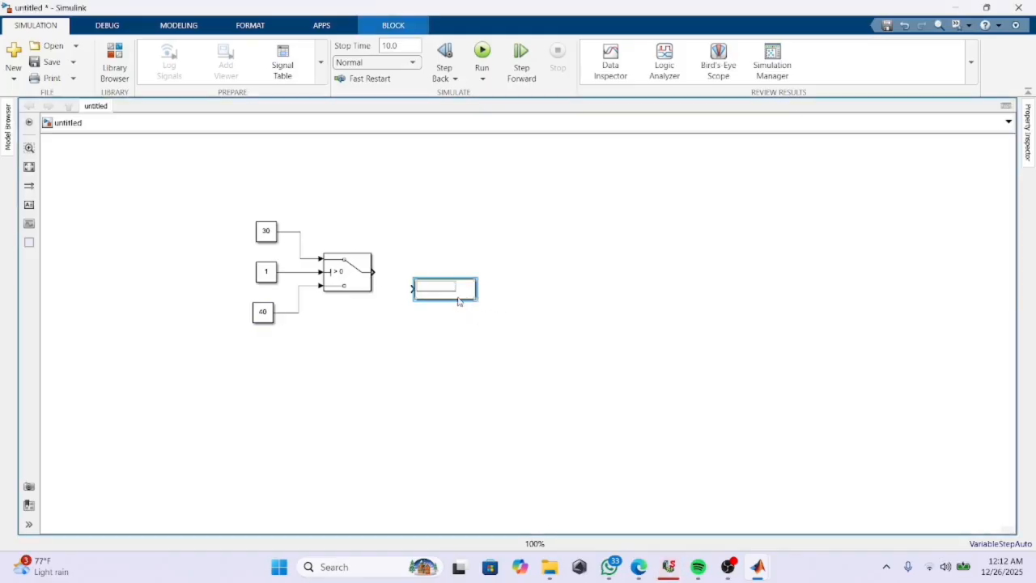
left_click_drag(453, 294, 452, 281)
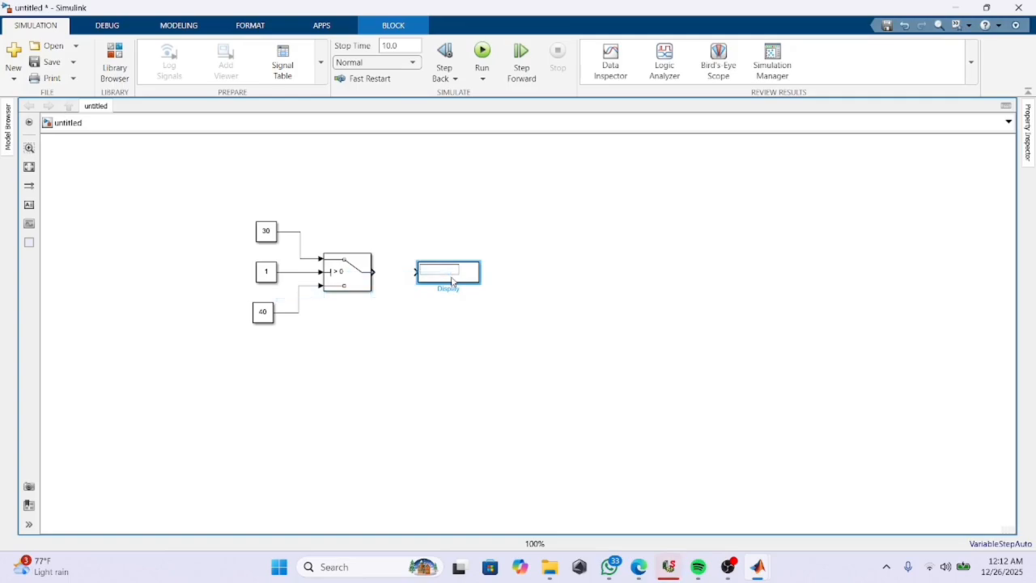
left_click_drag(374, 271, 415, 272)
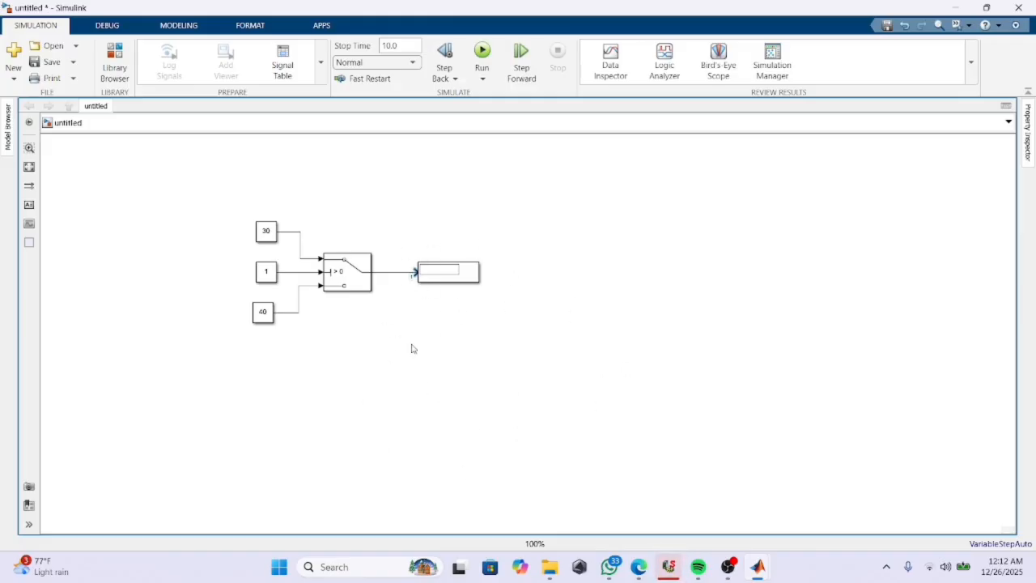
left_click(275, 280)
left_click(443, 272)
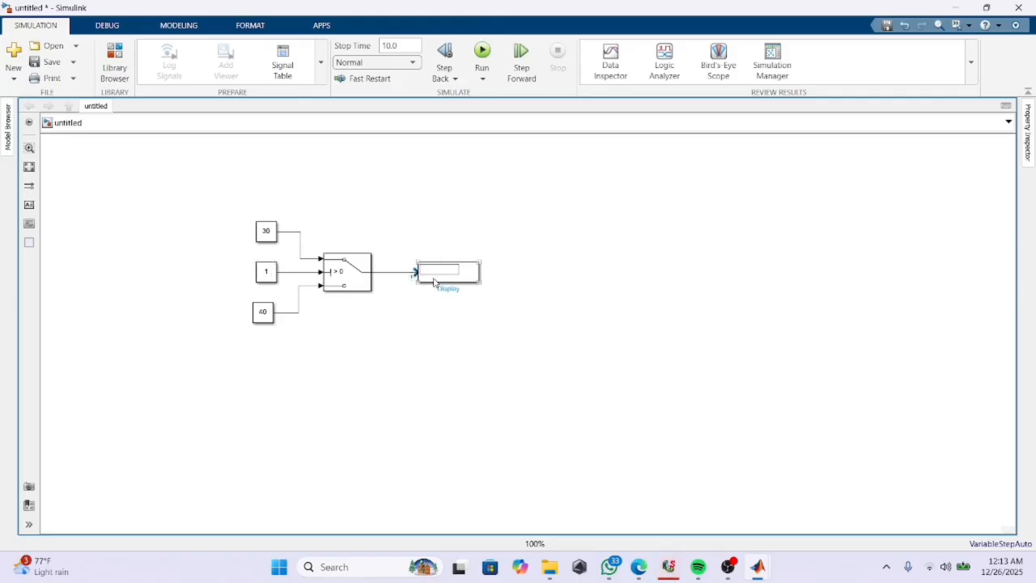
left_click(272, 290)
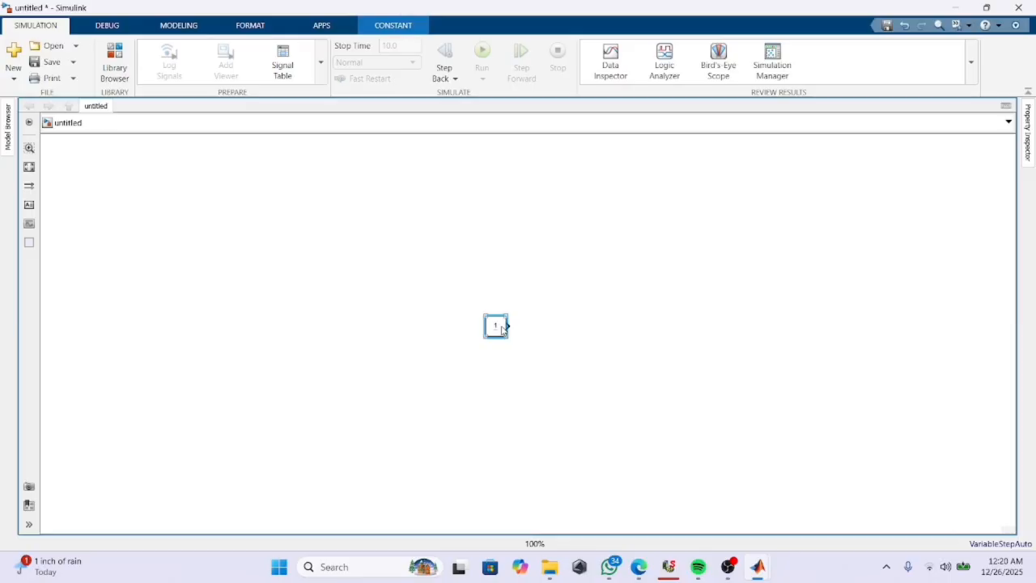
Step: Reposition the Constant block in the new model and add a second Constant directly below it
left_click_drag(502, 329, 377, 252)
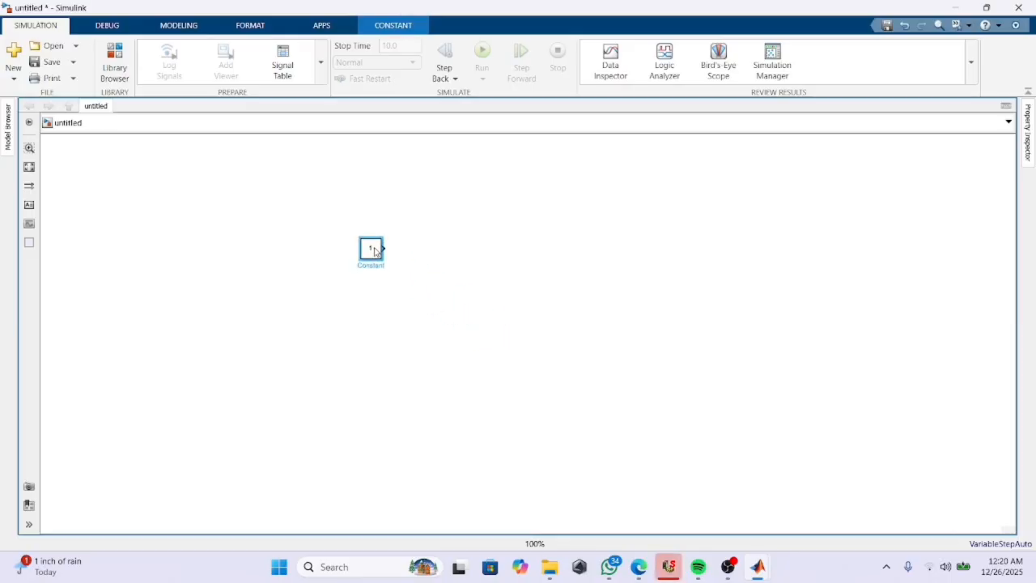
double_click(380, 328)
type("cons")
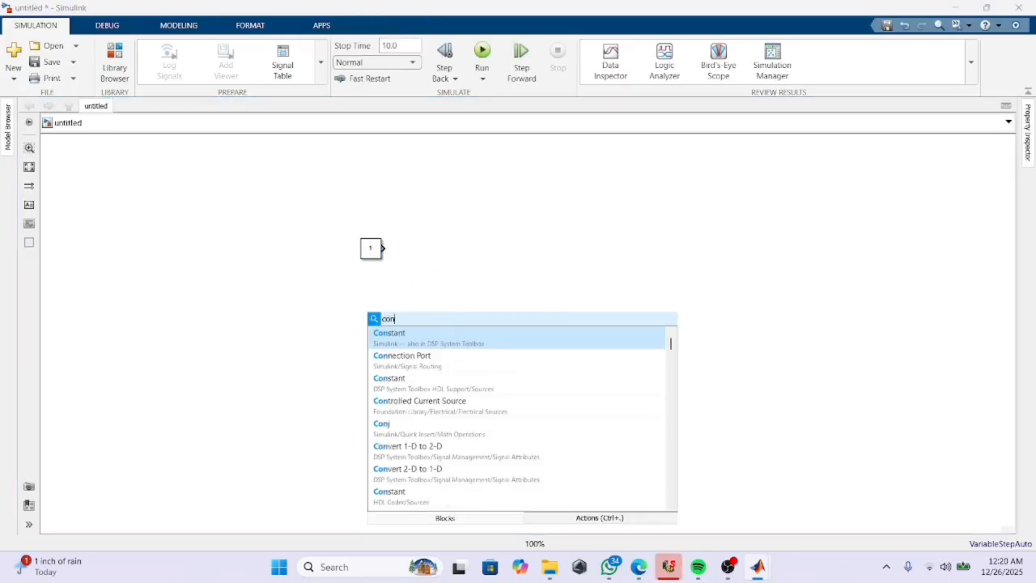
left_click(386, 338)
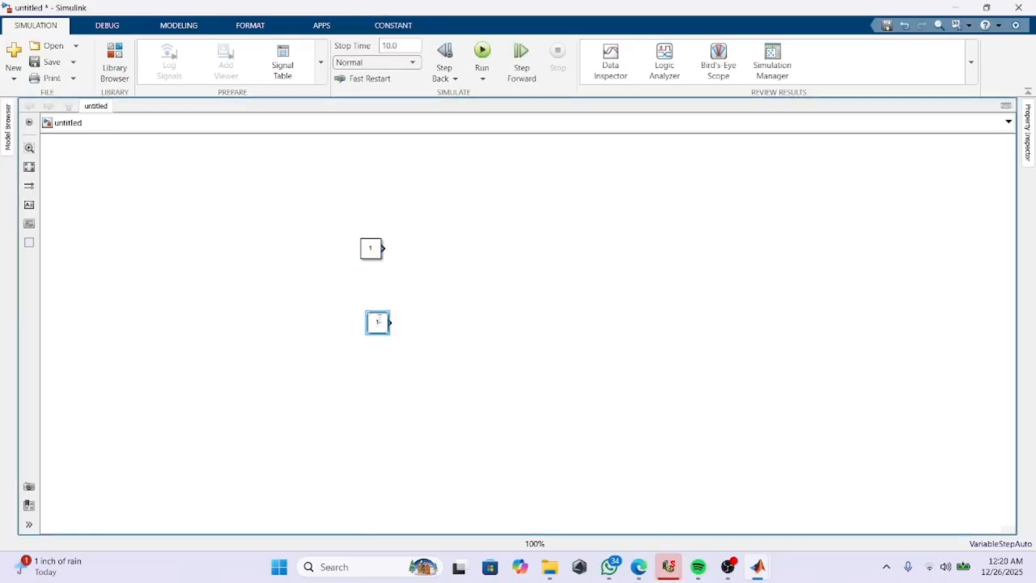
left_click_drag(380, 321, 374, 305)
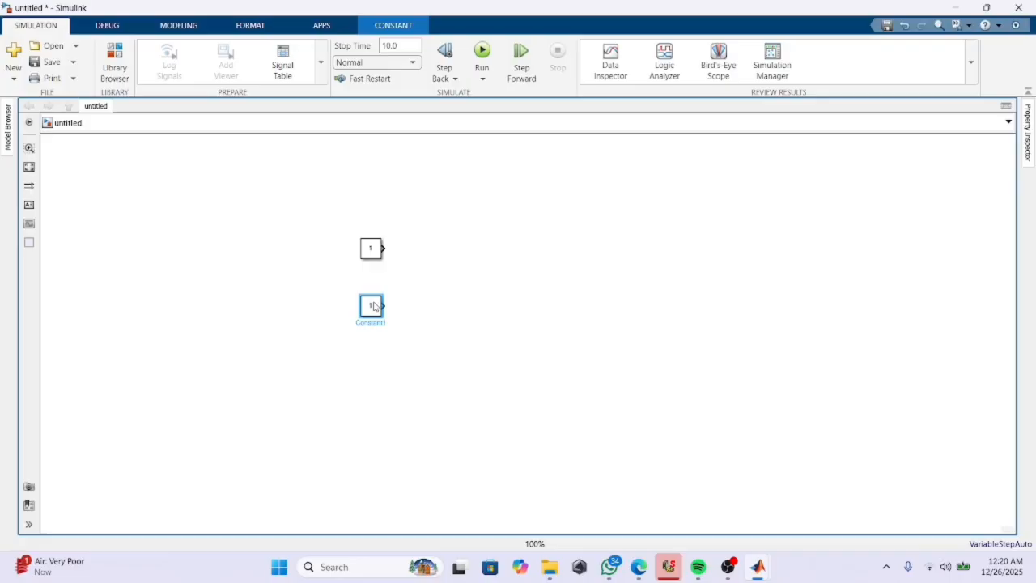
Step: Add a Logical Operator block after the two Constants, check its operator choices and keep AND
double_click(442, 308)
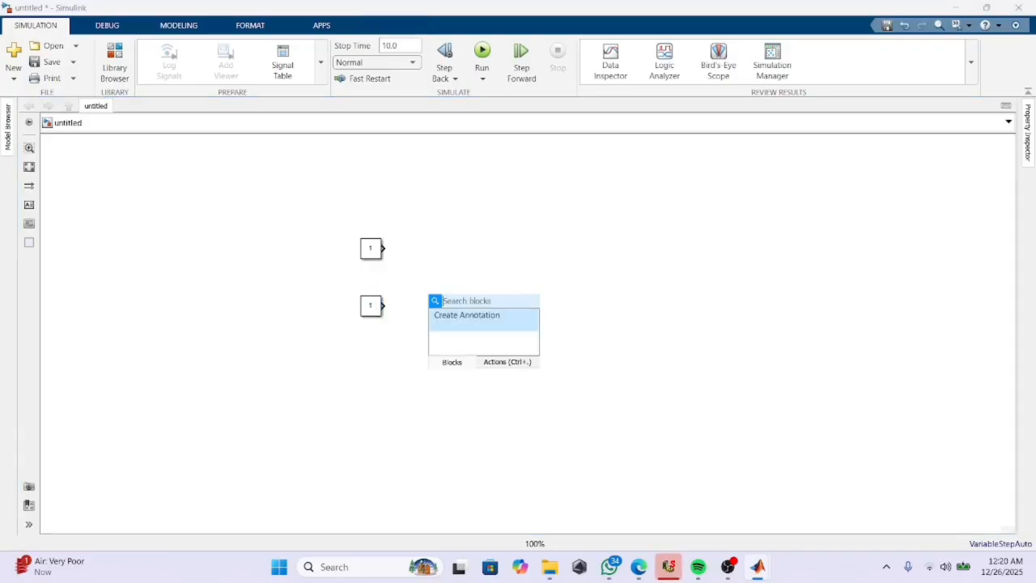
type("logi")
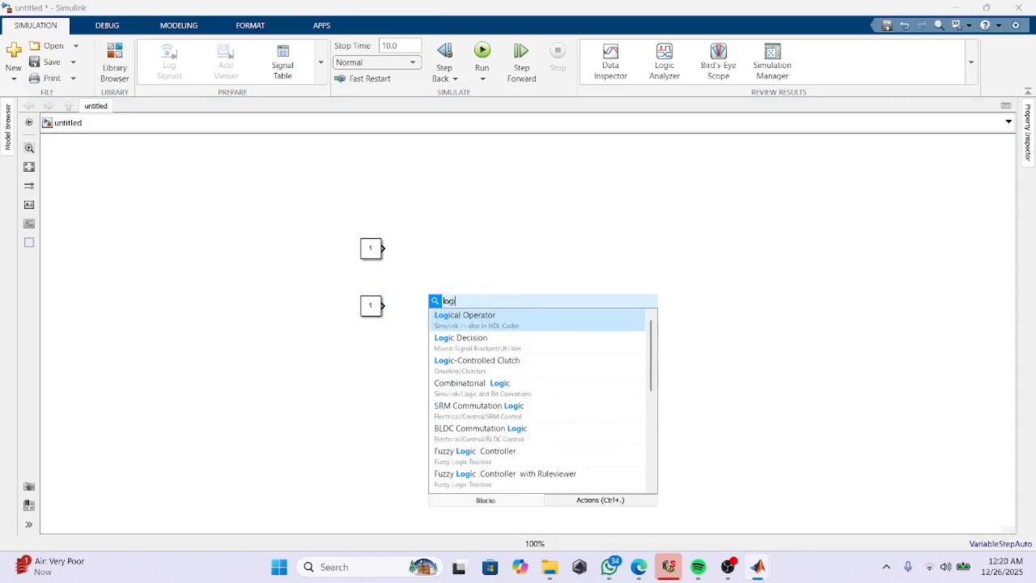
left_click(452, 322)
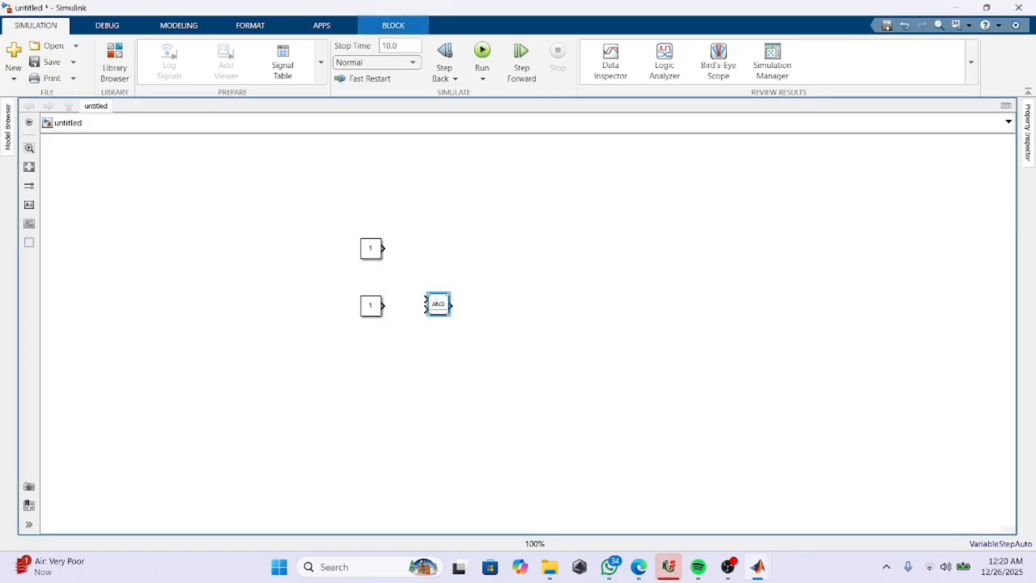
left_click_drag(444, 305, 459, 266)
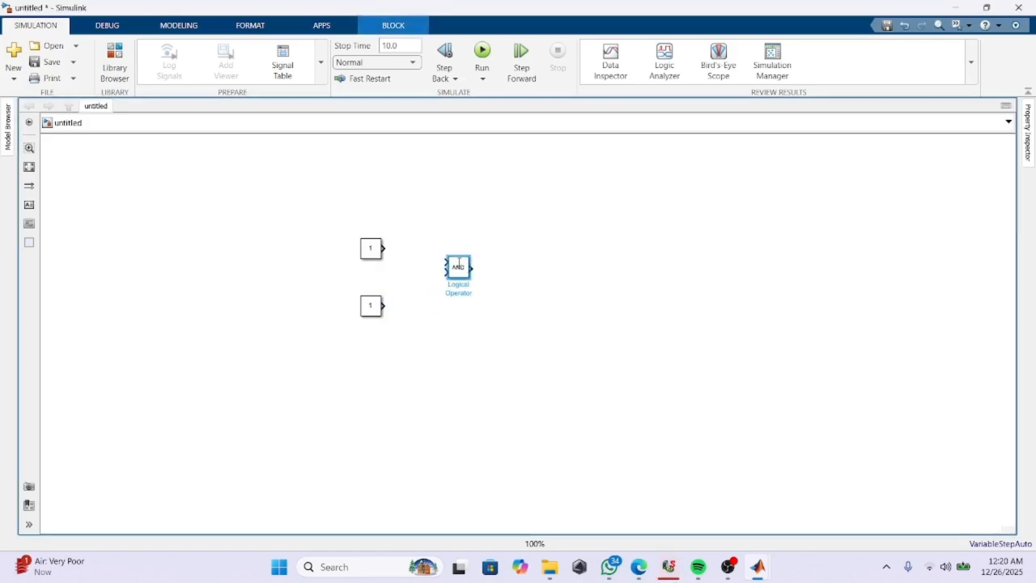
double_click(459, 265)
left_click(545, 260)
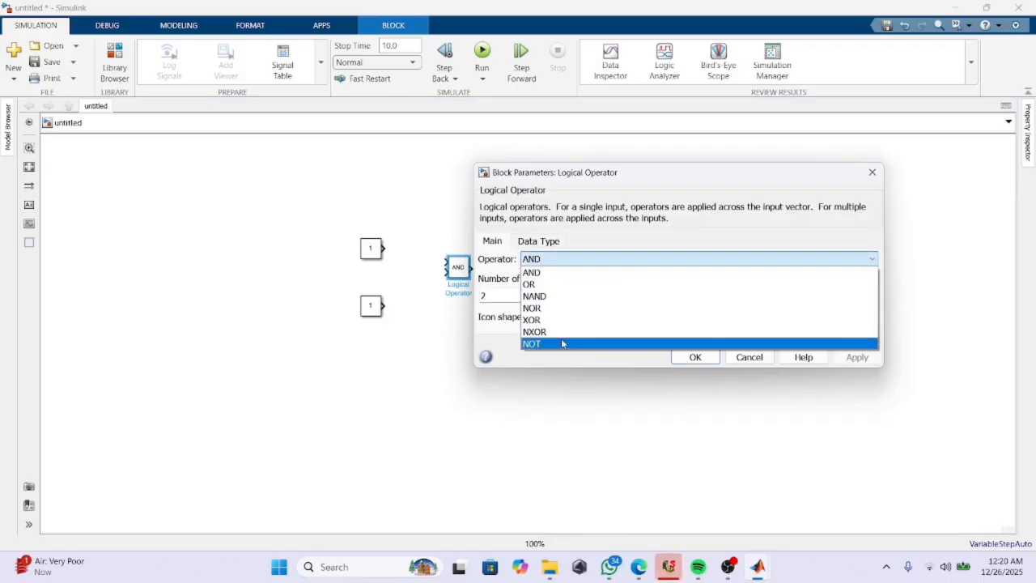
left_click(695, 359)
left_click(695, 359)
Step: Add a Display block after the AND block and connect it to the AND output
double_click(541, 273)
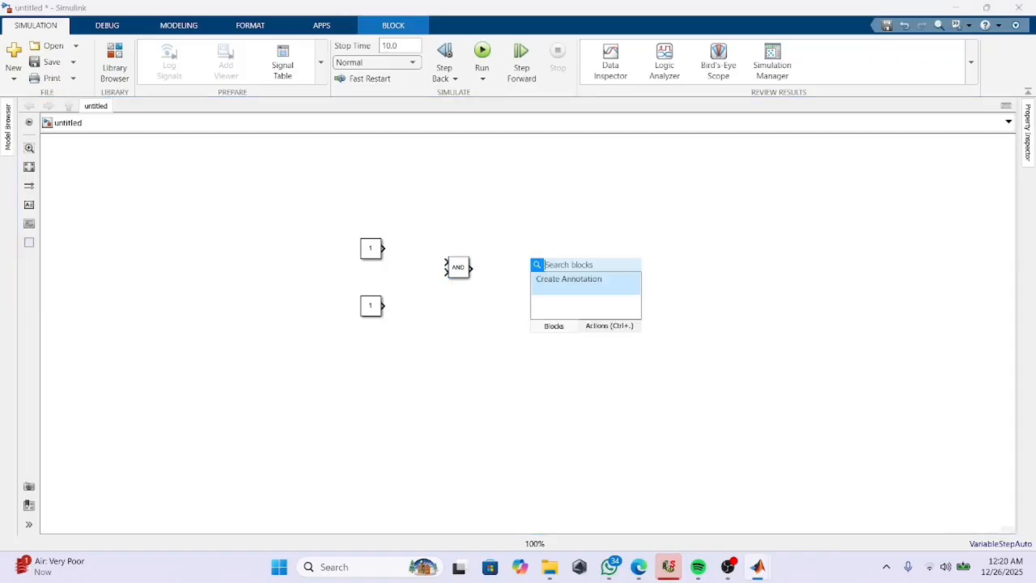
type("dis")
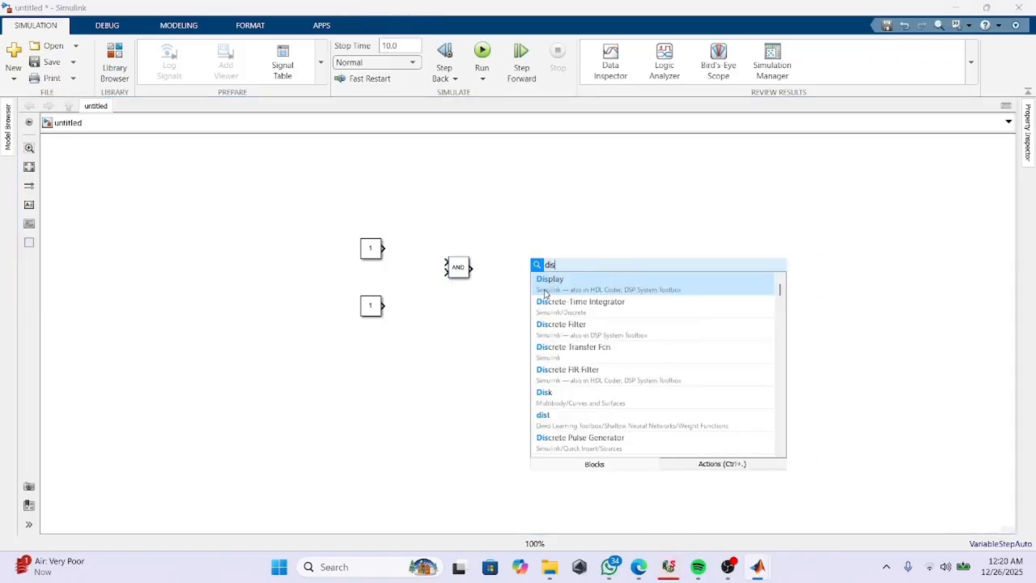
left_click(543, 293)
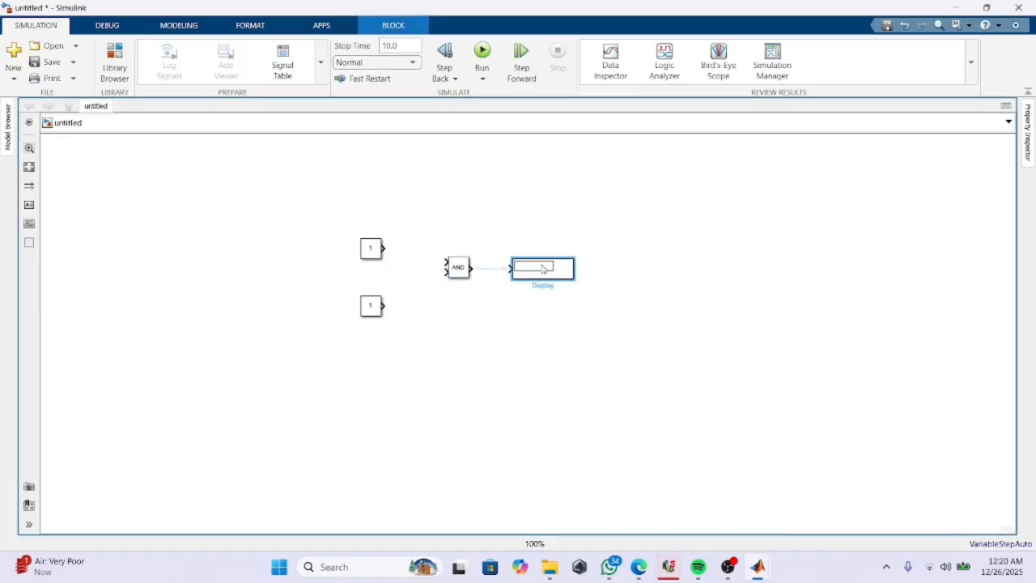
left_click_drag(471, 268, 506, 269)
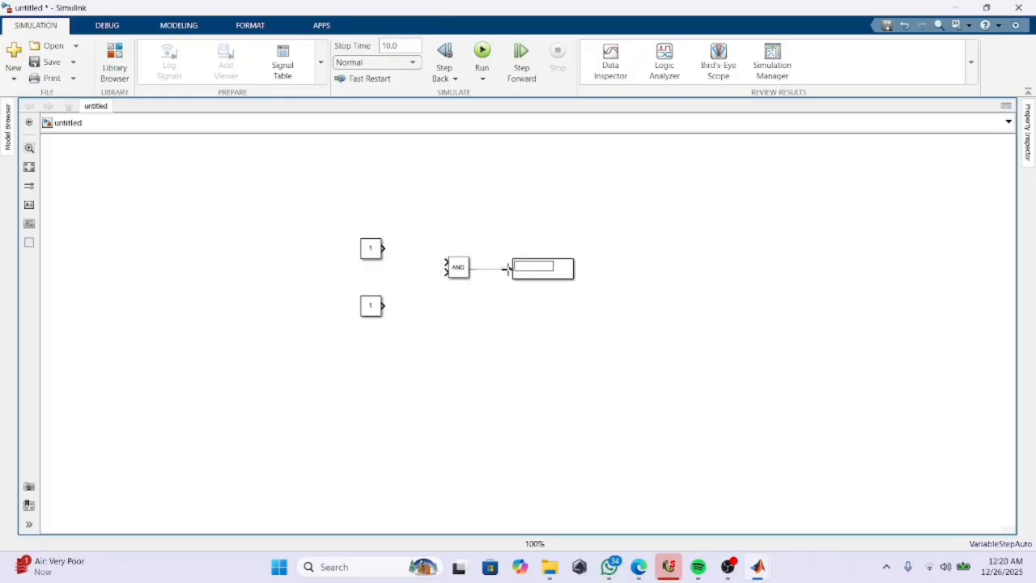
left_click_drag(444, 262, 396, 264)
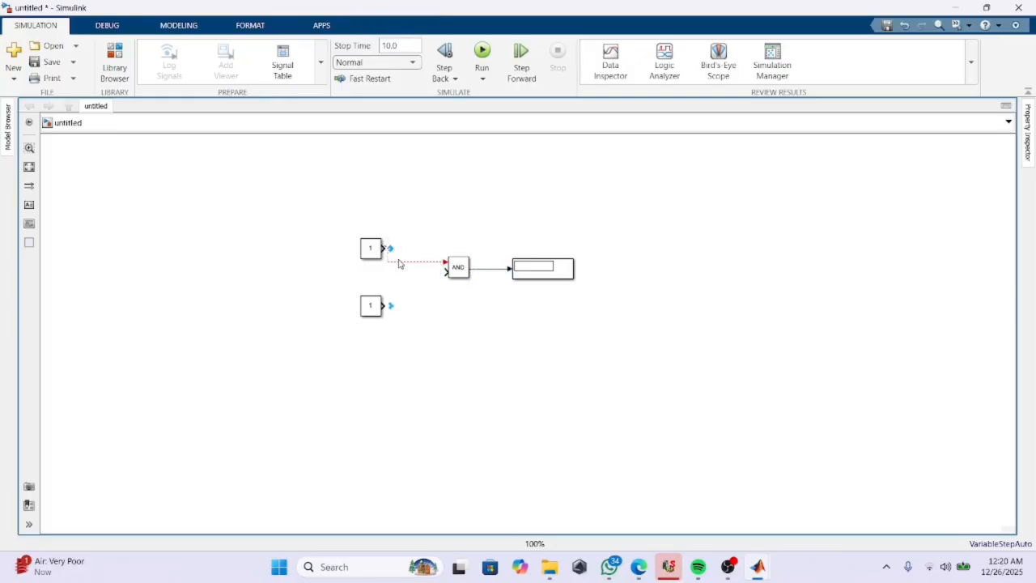
left_click(400, 263)
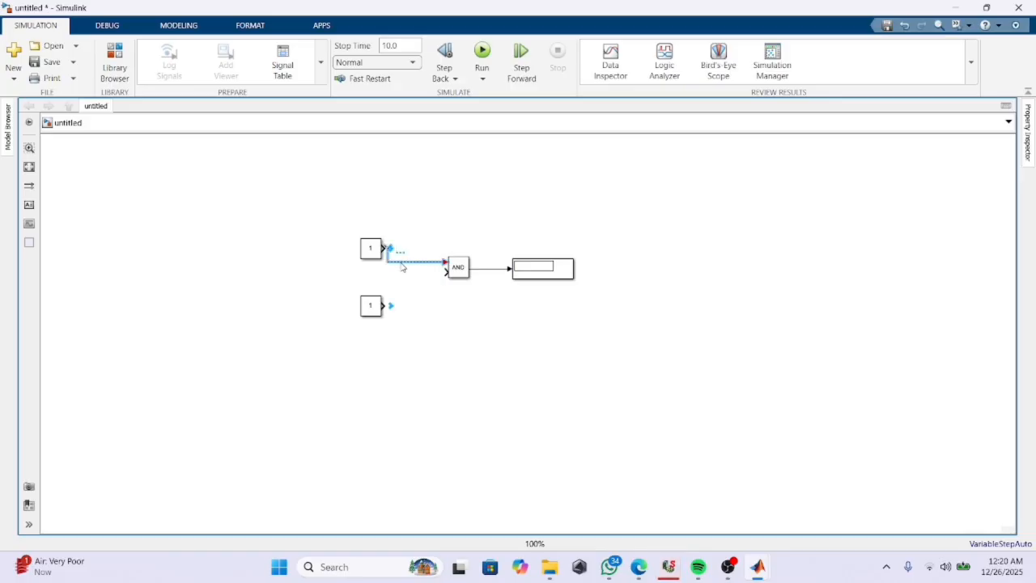
key("Delete")
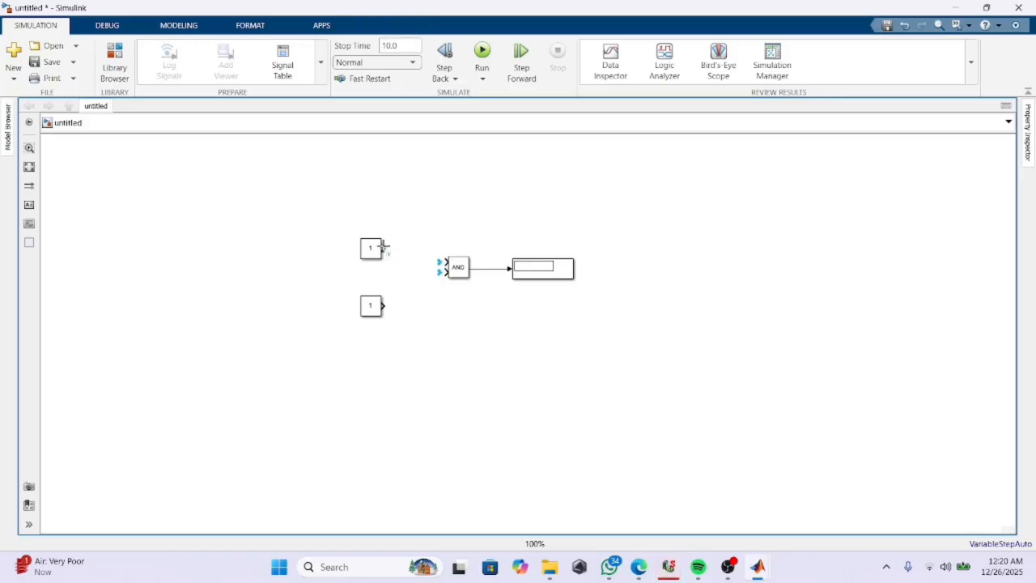
left_click_drag(383, 246, 440, 262)
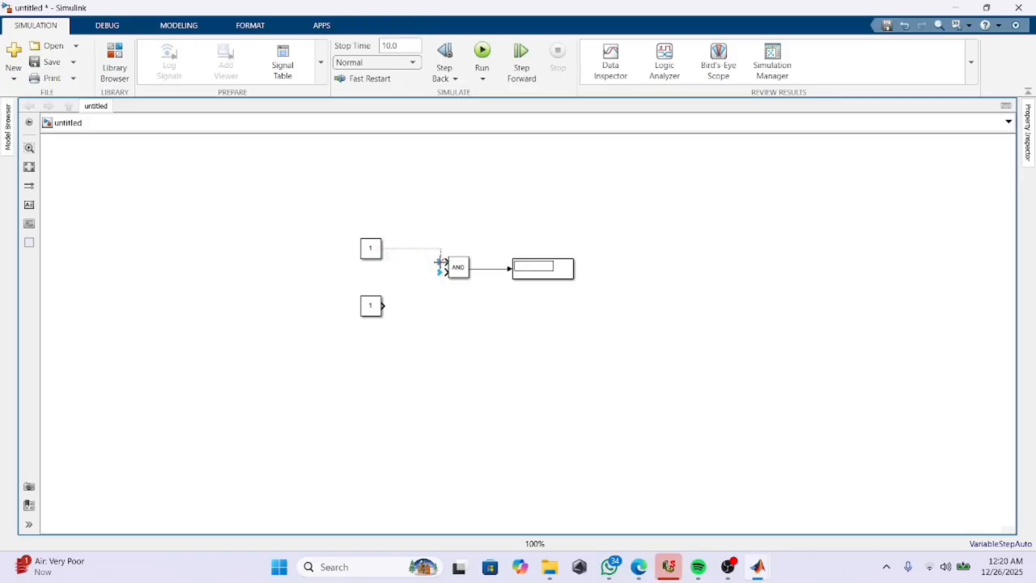
left_click(420, 248)
key("Delete")
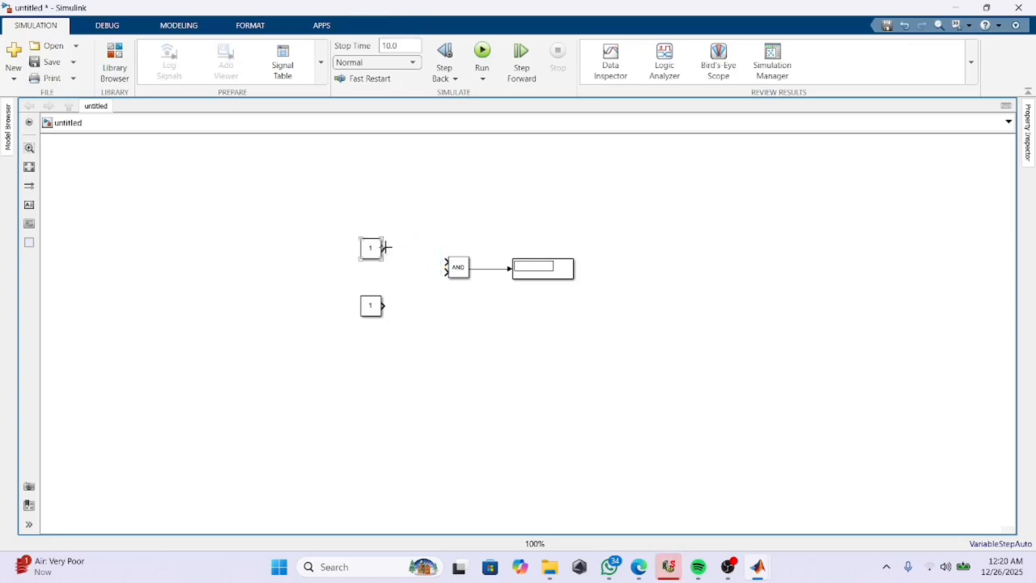
Step: Connect the upper Constant to the AND block's first input and the lower Constant to its second input
left_click_drag(386, 247, 443, 263)
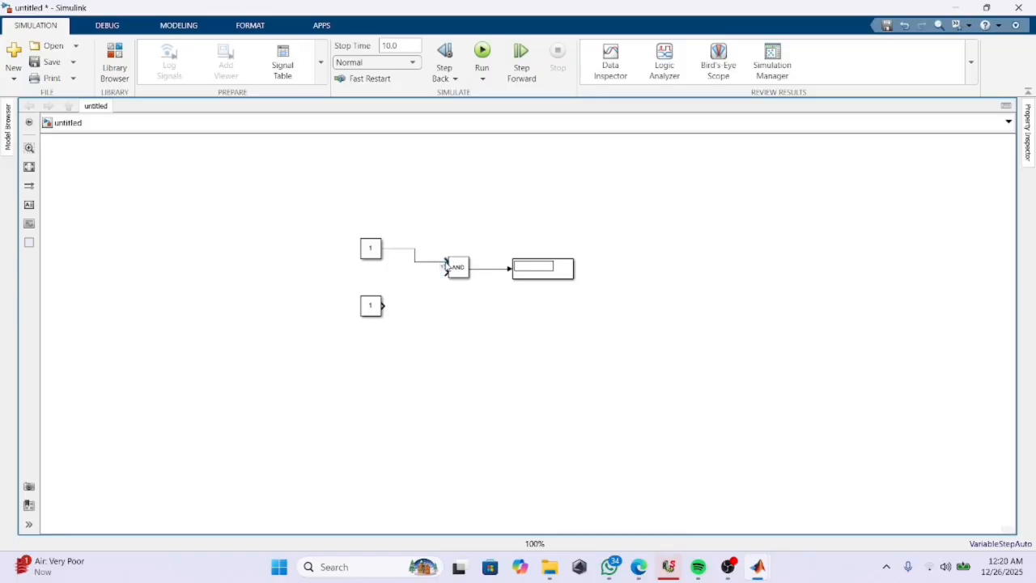
left_click_drag(373, 308, 445, 272)
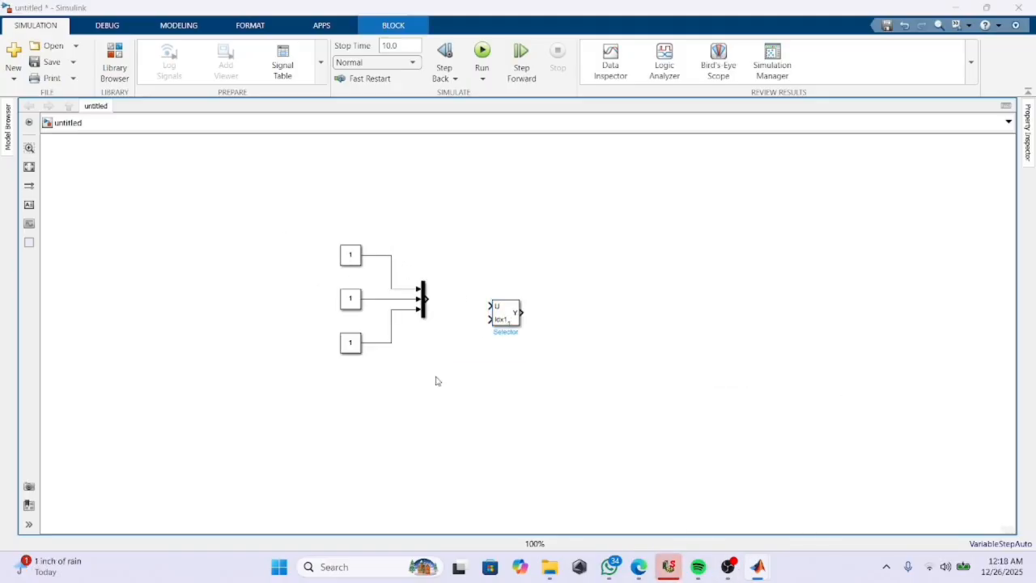
Step: In the Mux and Selector model, add a Constant below the Mux, just before the Selector's index input
double_click(436, 380)
type("con")
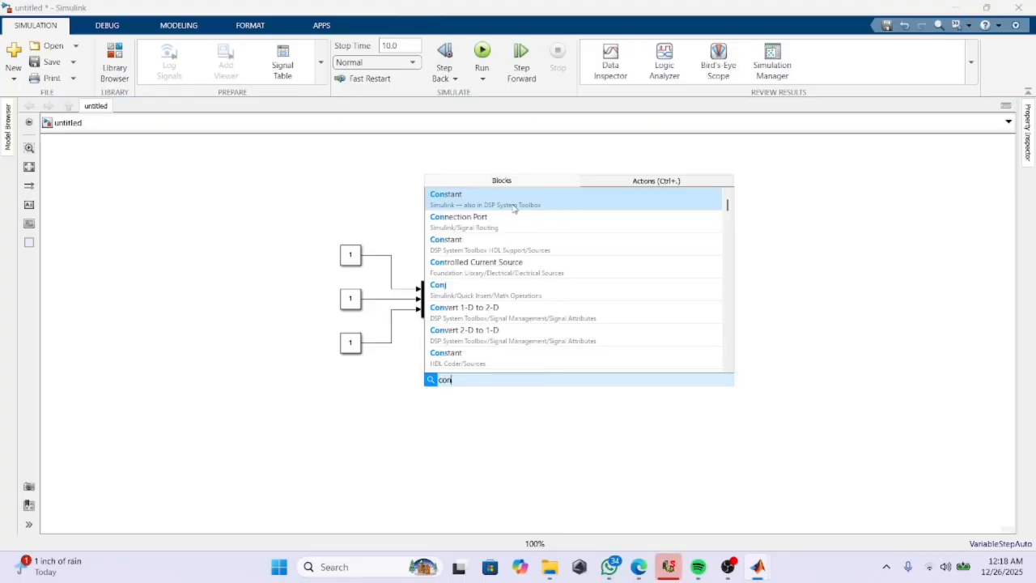
key("Return")
left_click_drag(457, 364, 464, 350)
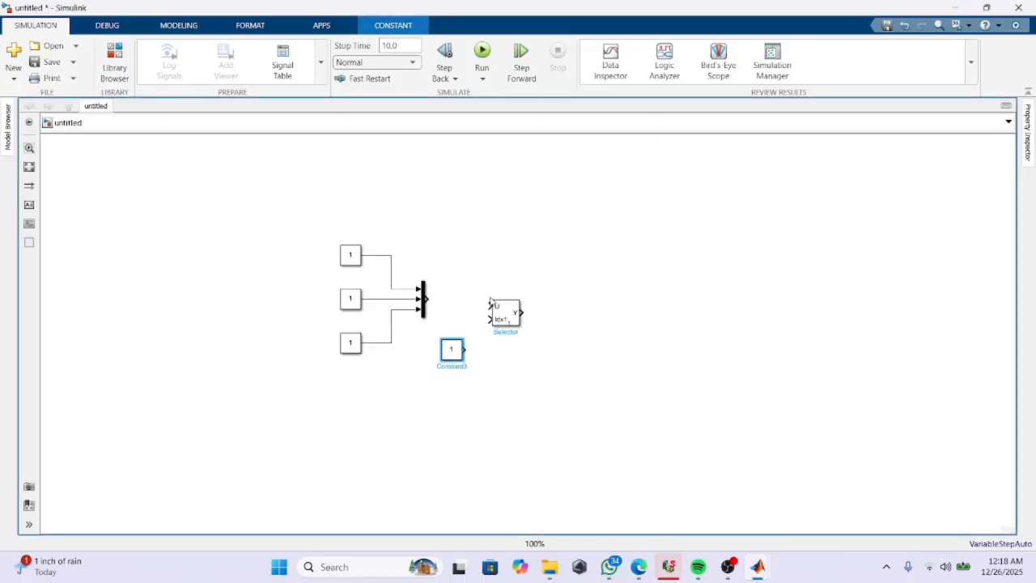
Step: Connect the Mux output to the Selector's U input and the lower Constant to its Idx1 index input
left_click_drag(427, 298, 488, 303)
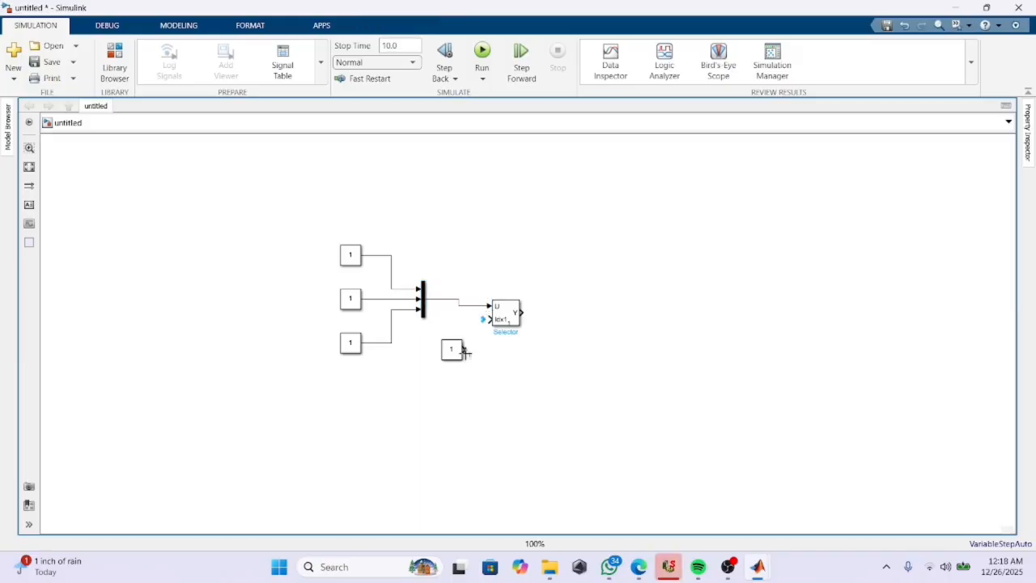
mouse_move(465, 350)
left_mouse_down()
mouse_move(476, 324)
mouse_move(490, 320)
left_mouse_up()
Step: Add a Display block after the Selector, connect it to the Selector's Y output and align it with that output
double_click(600, 295)
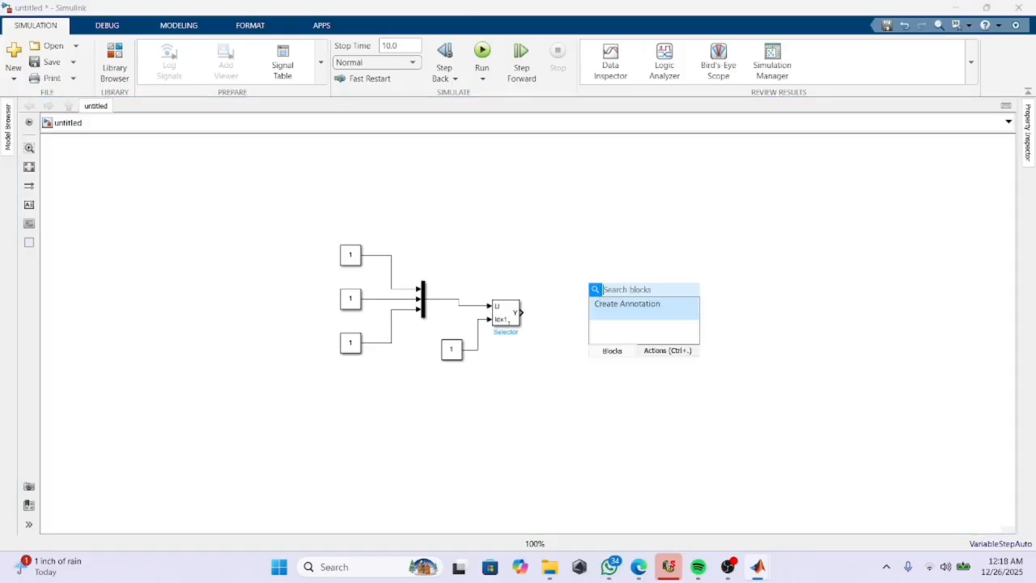
type("dis")
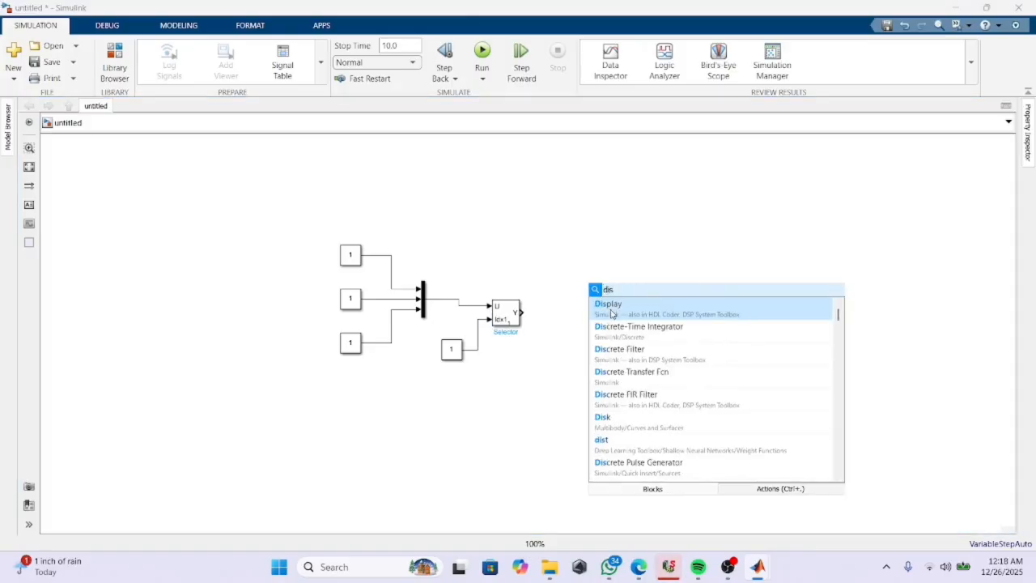
left_click(611, 308)
left_click_drag(597, 296, 593, 322)
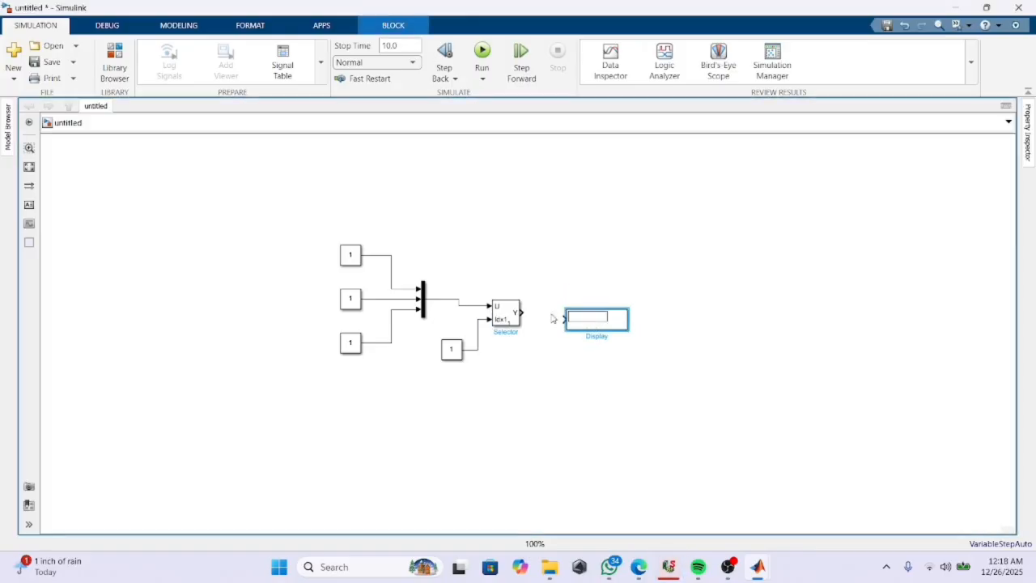
left_click_drag(524, 309, 620, 321)
left_click(619, 322)
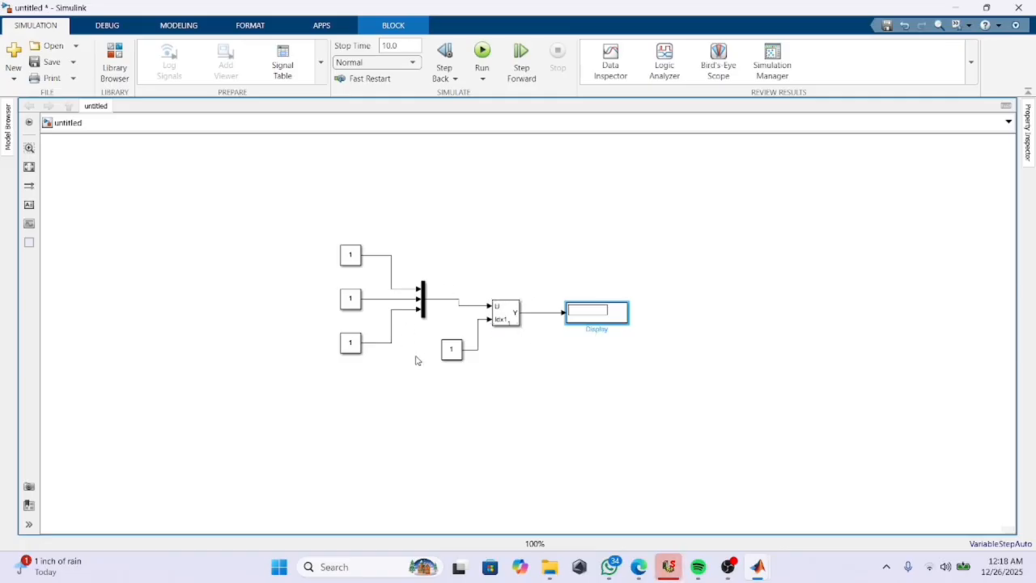
Step: Set the three Constants feeding the Mux to 5, 10 and 15, from upper to lower
left_click(351, 255)
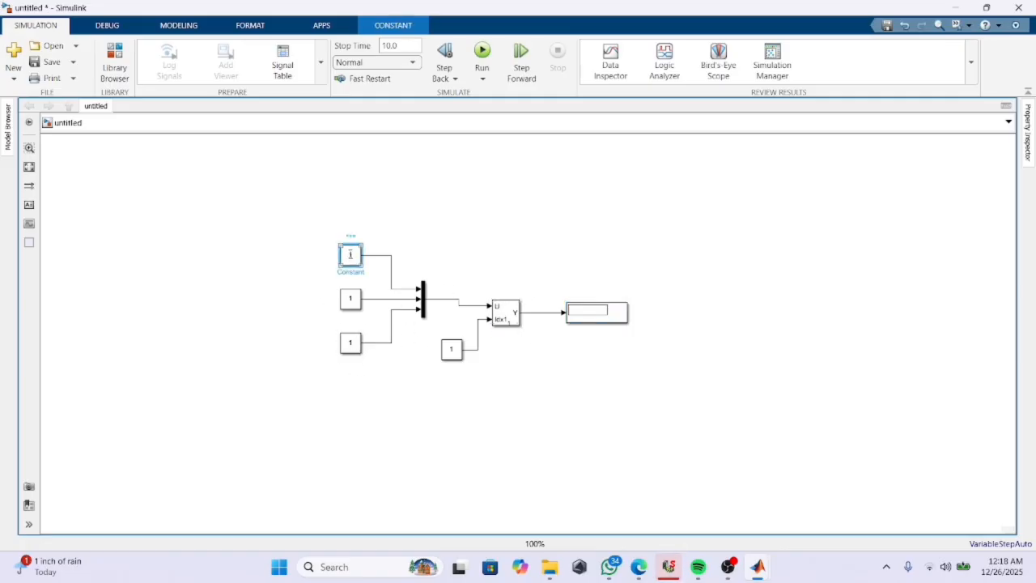
double_click(350, 254)
type("5")
key("Return")
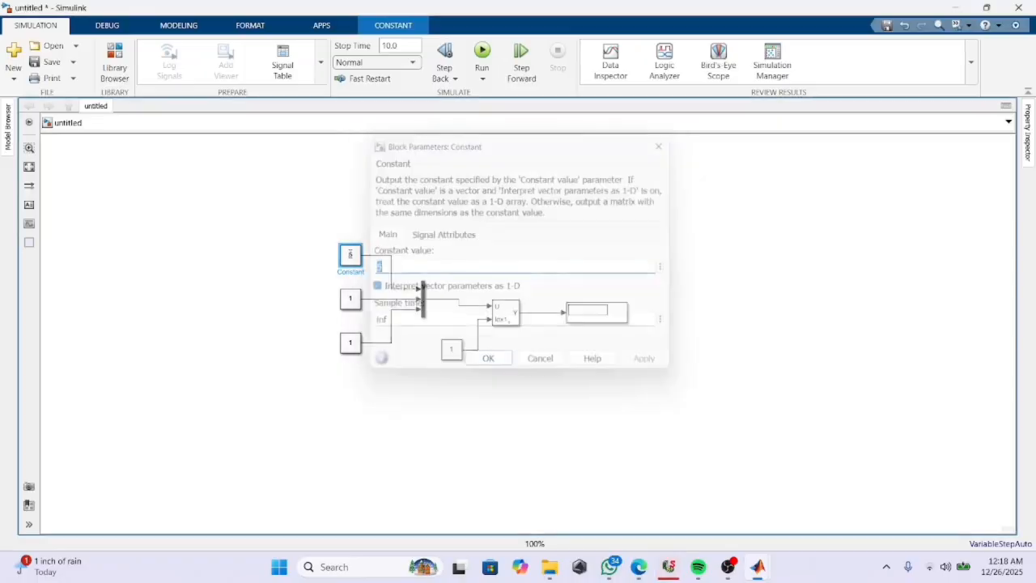
double_click(351, 301)
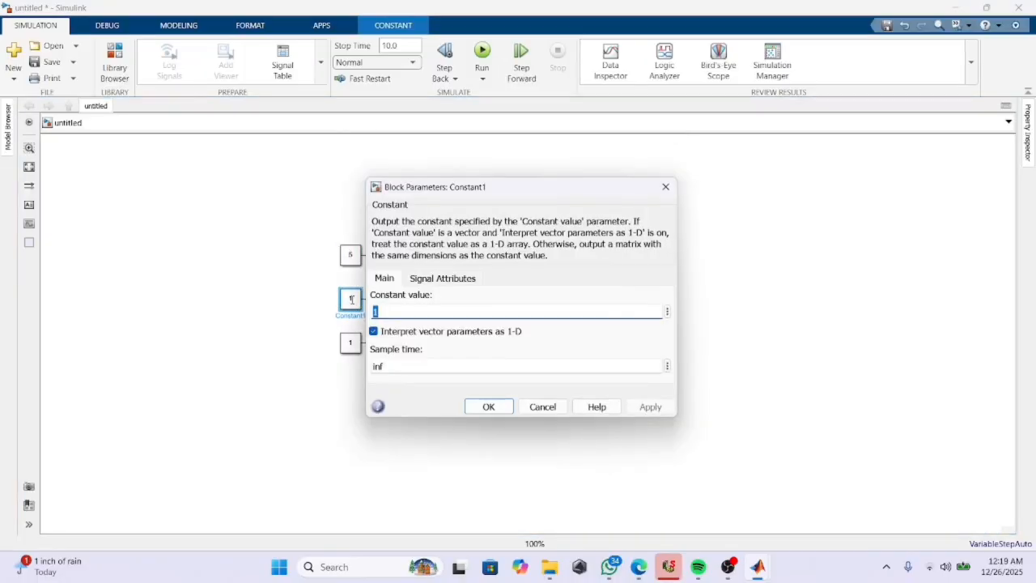
type("10")
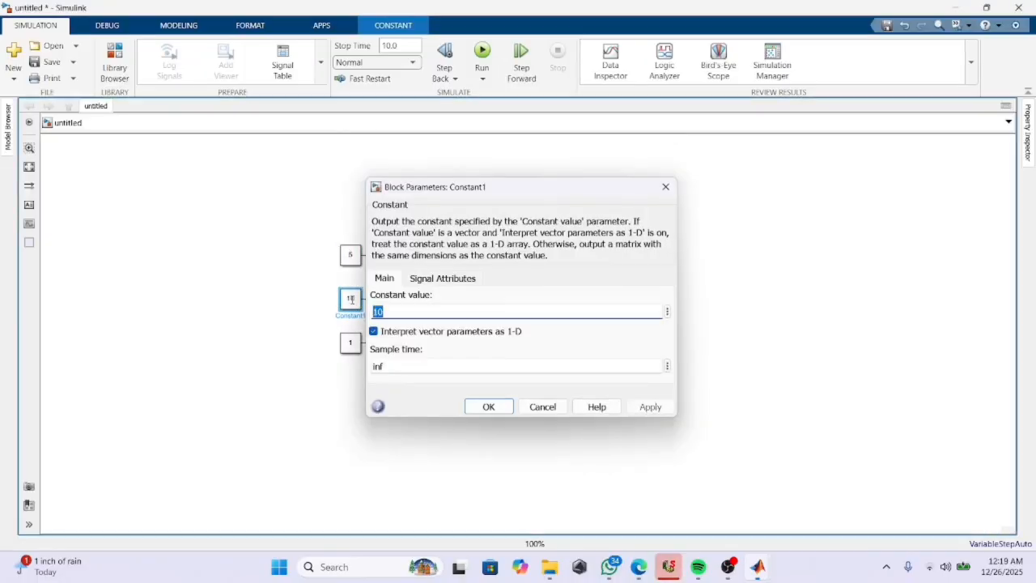
key("Return")
double_click(350, 343)
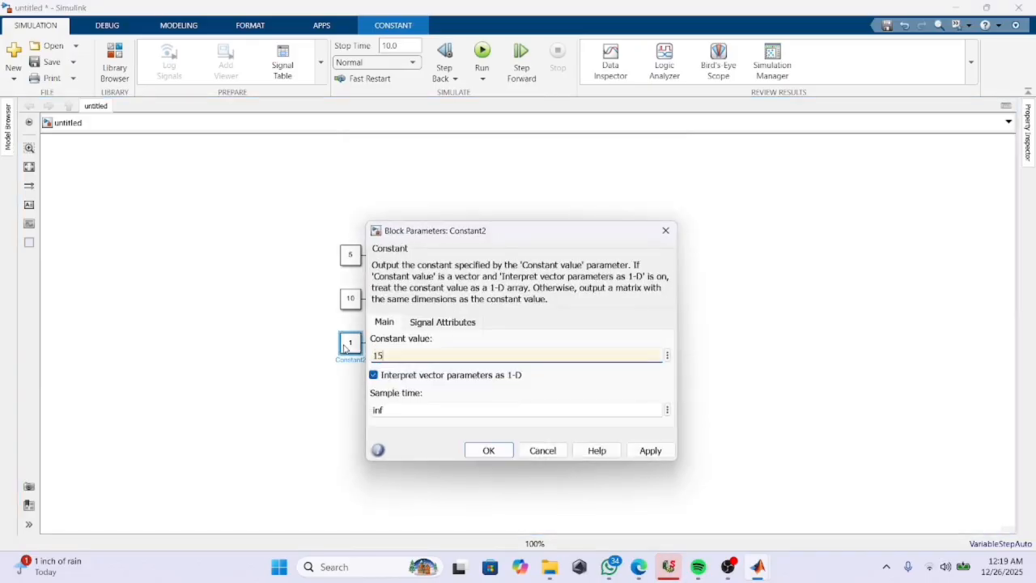
key("Return")
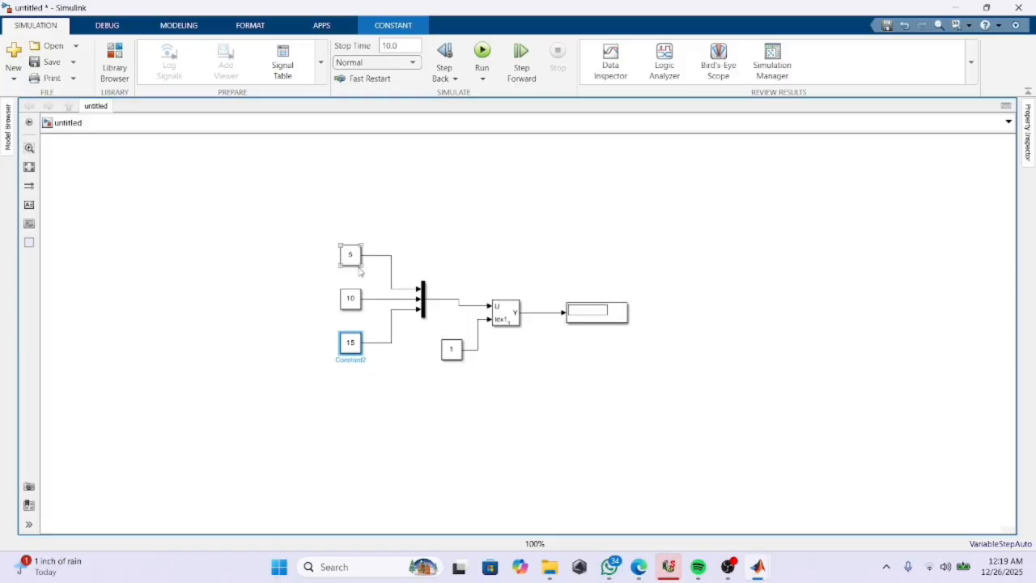
Step: Check the parameters of the Constant feeding the Selector's index input and keep its value at 1
double_click(453, 354)
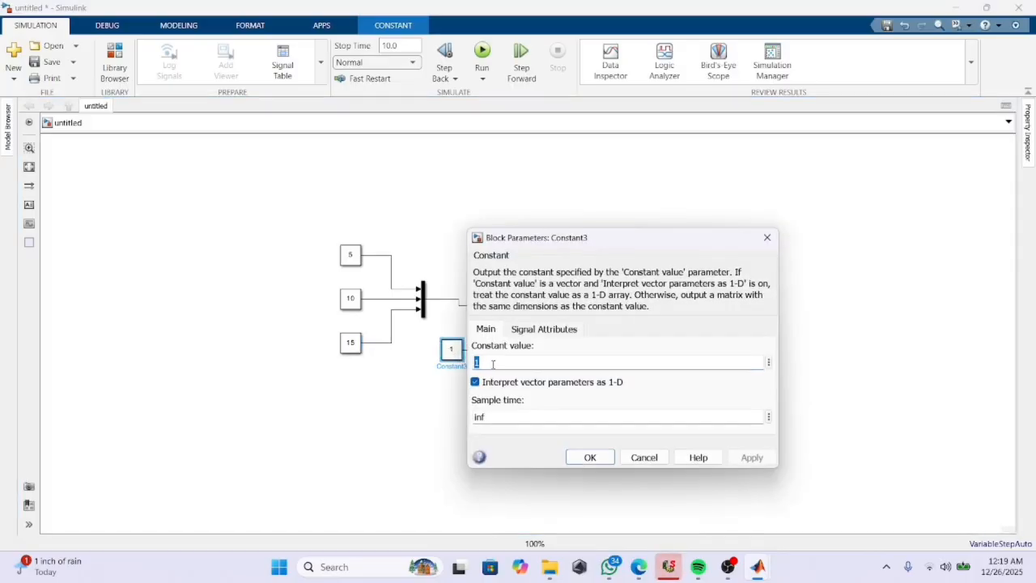
left_click(593, 459)
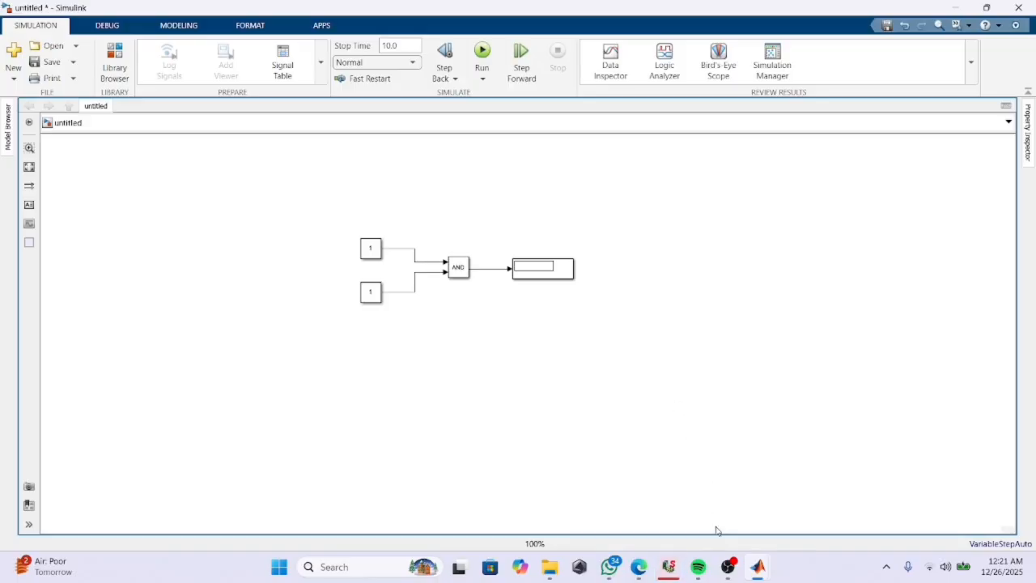
mouse_move(731, 569)
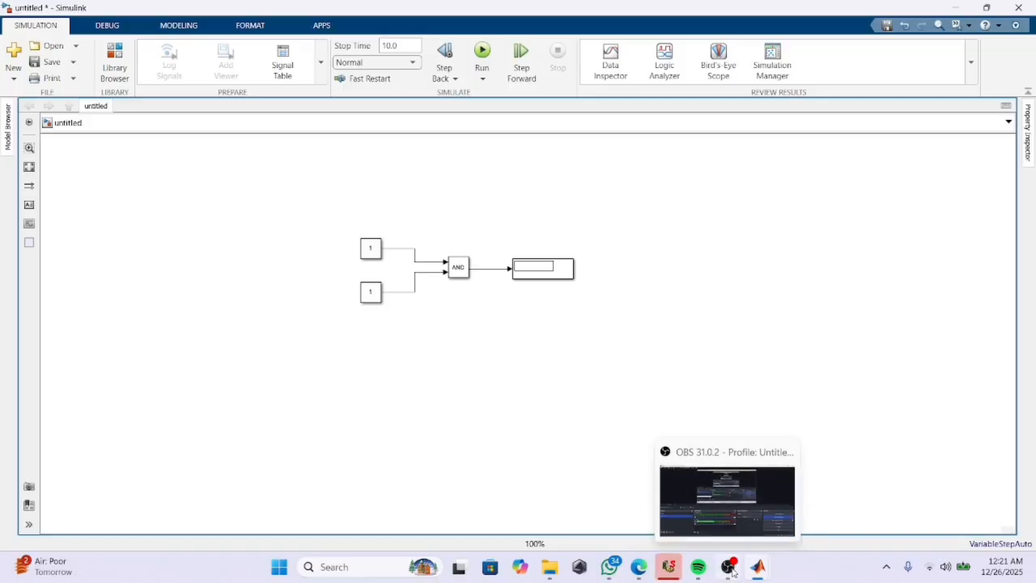